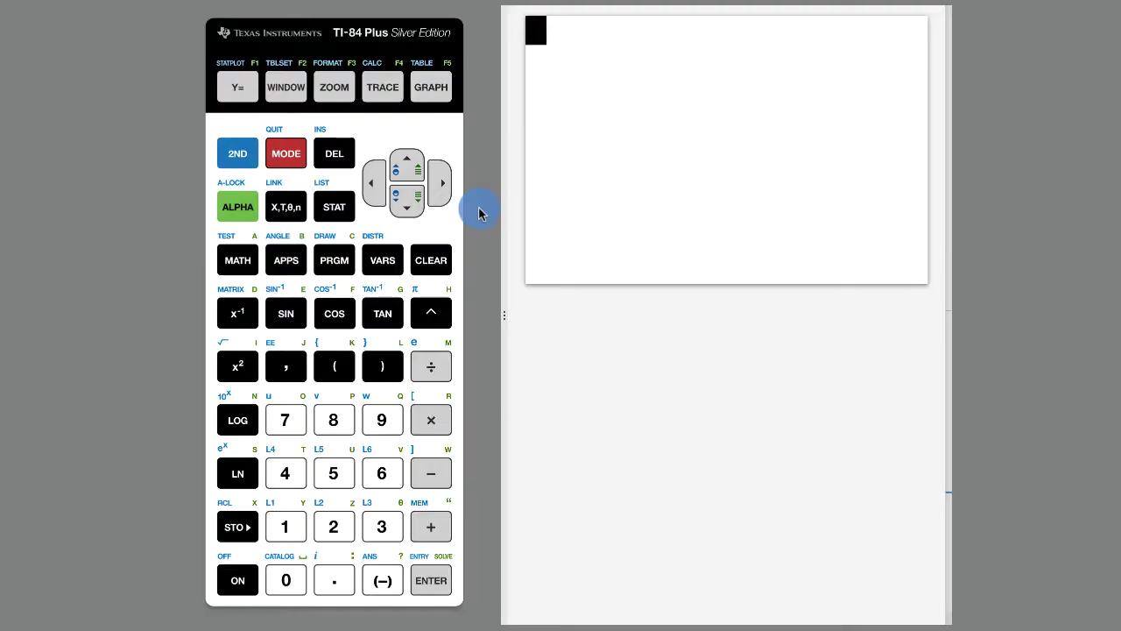
Step: Open the STAT menu and enter the list editor, showing empty L1, L2 and L3 columns
{"action": "left_click", "coordinate": [335, 218]}
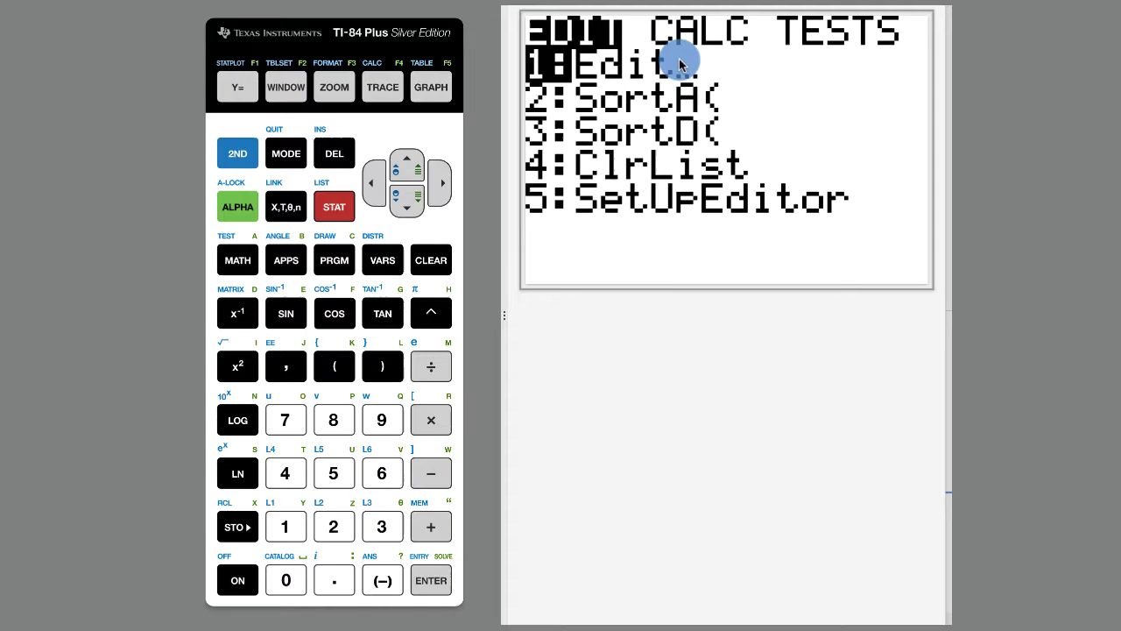
{"action": "left_click", "coordinate": [426, 578]}
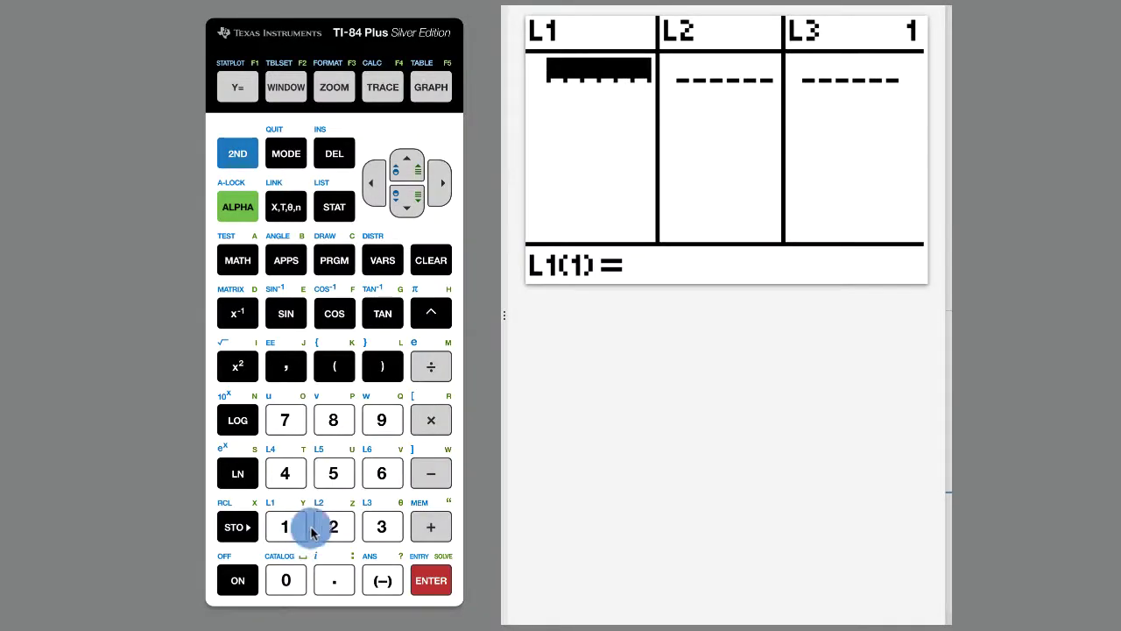
Step: Enter 1, 2, 5, 6 and 9 as the first five values of L1
{"action": "left_click", "coordinate": [287, 526]}
{"action": "left_click", "coordinate": [427, 575]}
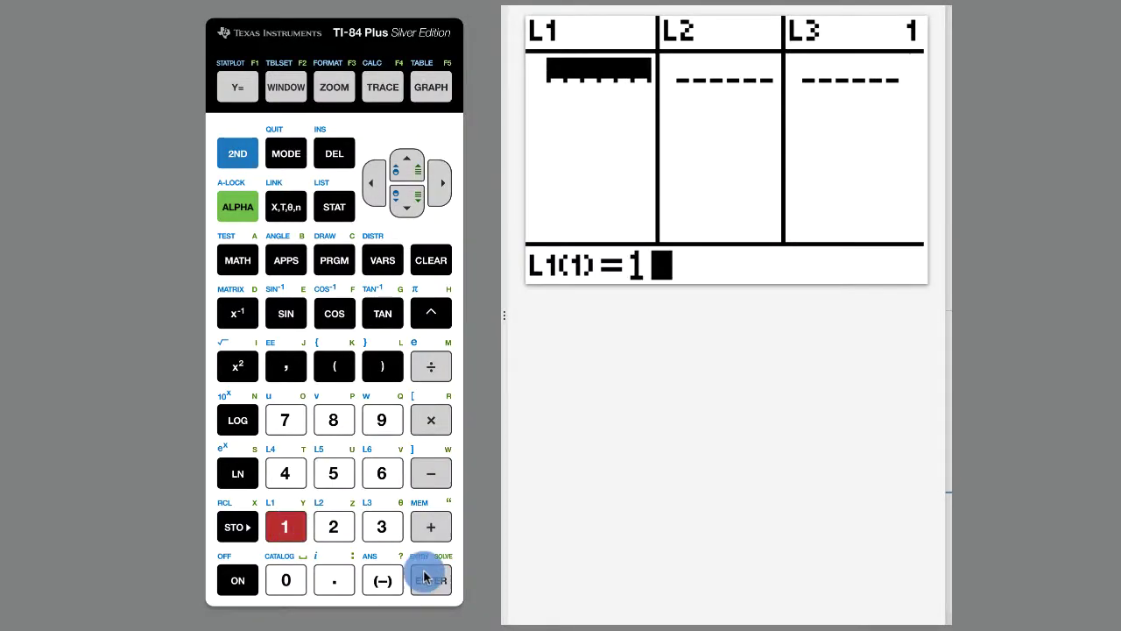
{"action": "left_click", "coordinate": [346, 531]}
{"action": "left_click", "coordinate": [426, 575]}
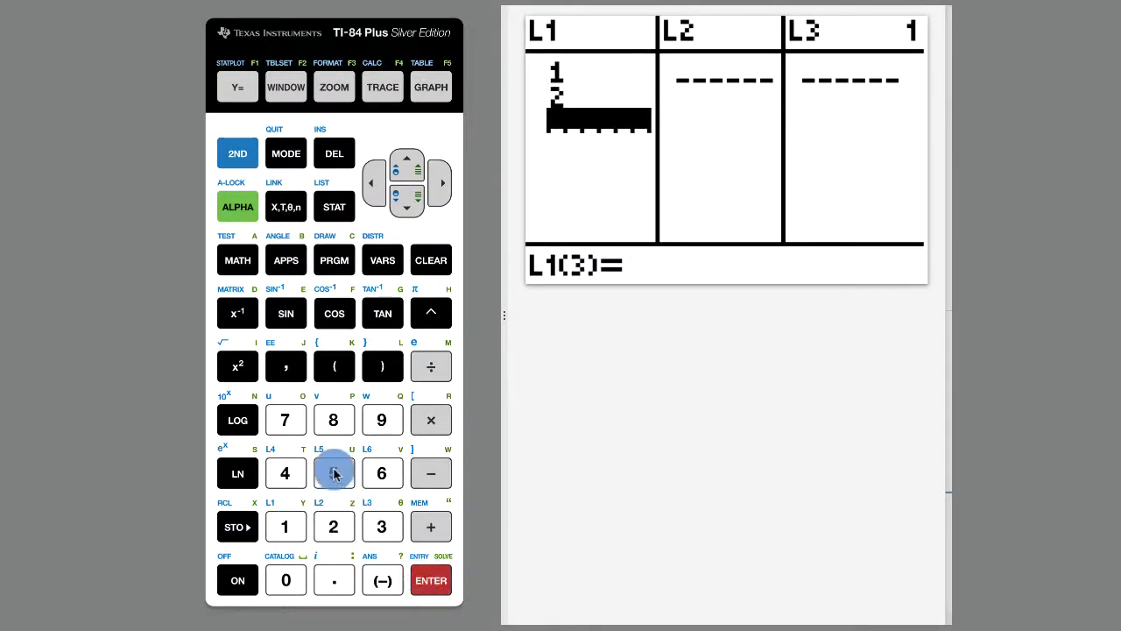
{"action": "left_click", "coordinate": [333, 471]}
{"action": "left_click", "coordinate": [428, 575]}
{"action": "left_click", "coordinate": [382, 478]}
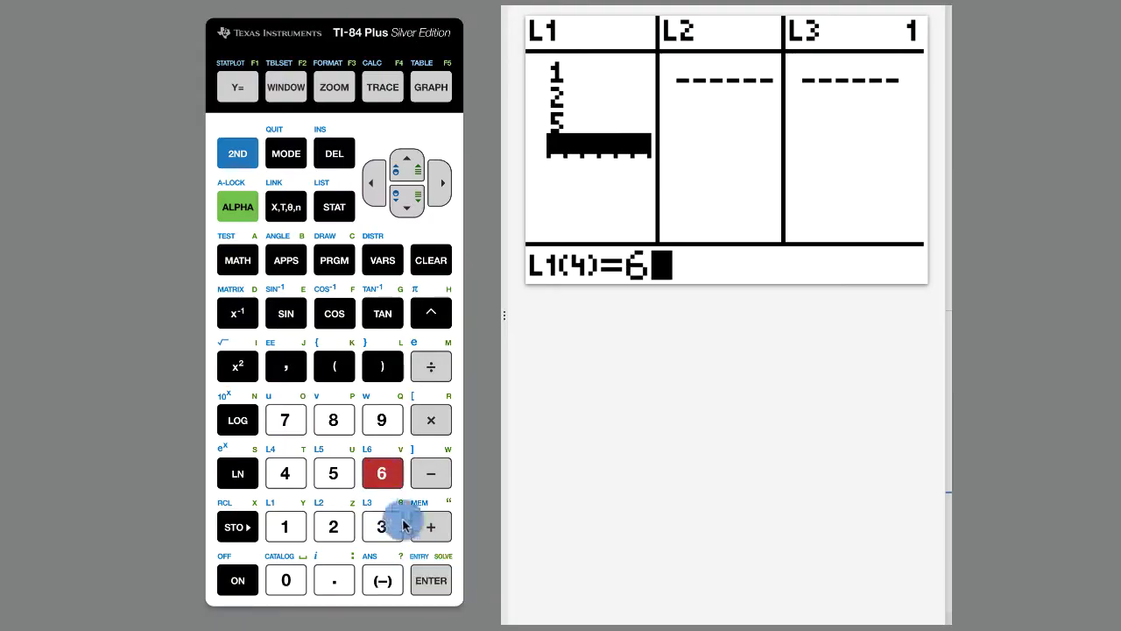
{"action": "left_click", "coordinate": [429, 578]}
{"action": "left_click", "coordinate": [380, 420]}
{"action": "left_click", "coordinate": [427, 576]}
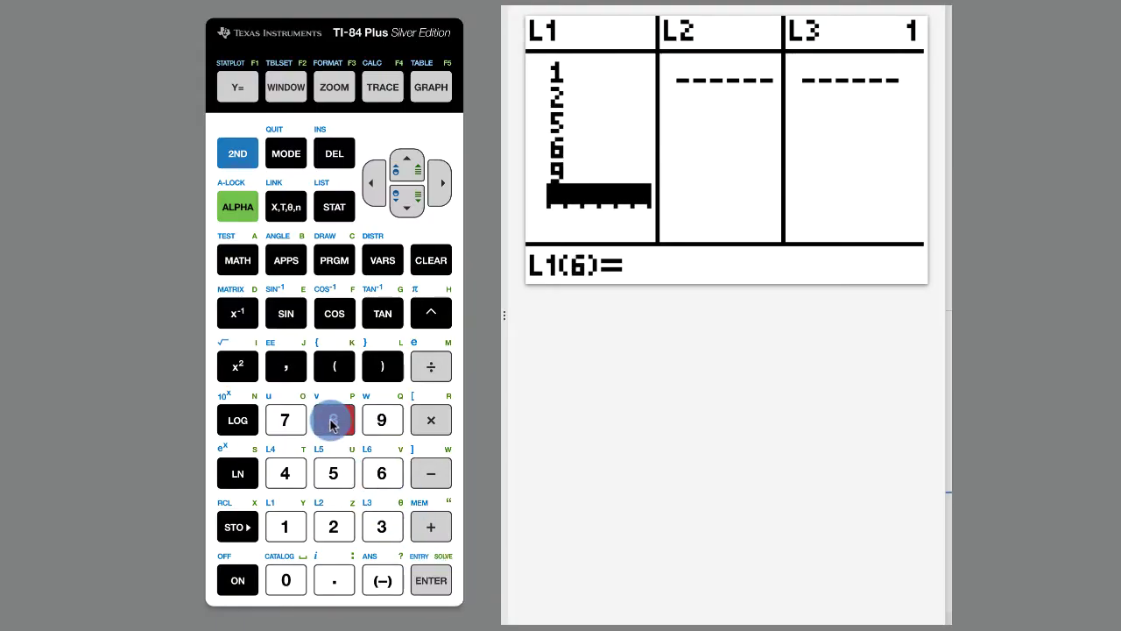
Step: Enter 8, 7, 3 and 6 as L1 values six through nine
{"action": "left_click", "coordinate": [333, 420]}
{"action": "left_click", "coordinate": [427, 575]}
{"action": "left_click", "coordinate": [285, 419]}
{"action": "left_click", "coordinate": [426, 578]}
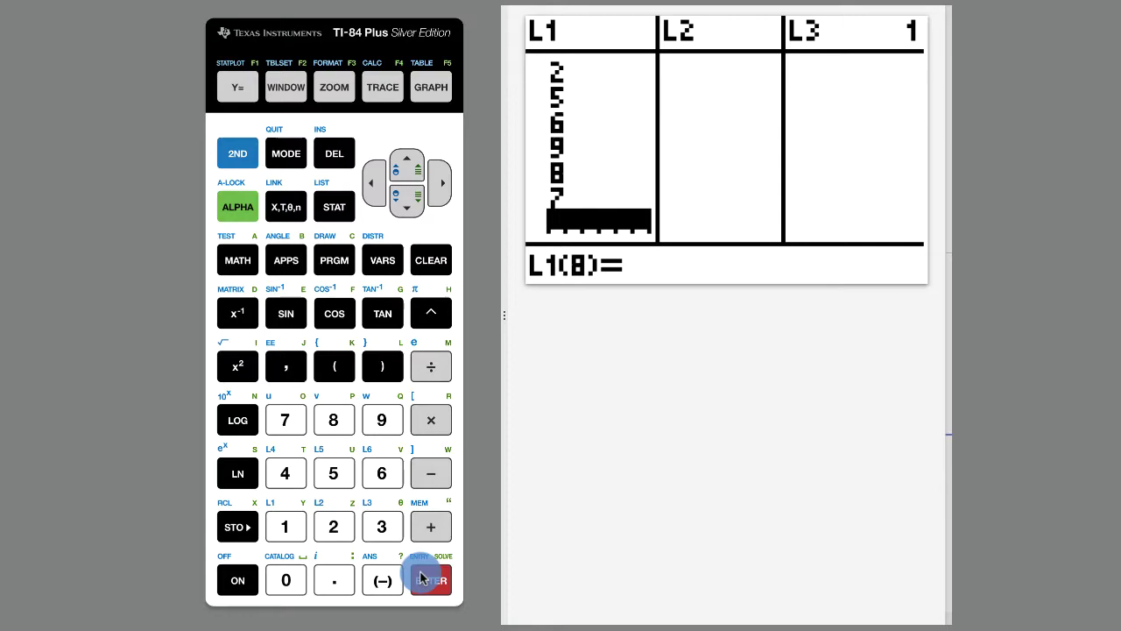
{"action": "left_click", "coordinate": [382, 525]}
{"action": "left_click", "coordinate": [430, 578]}
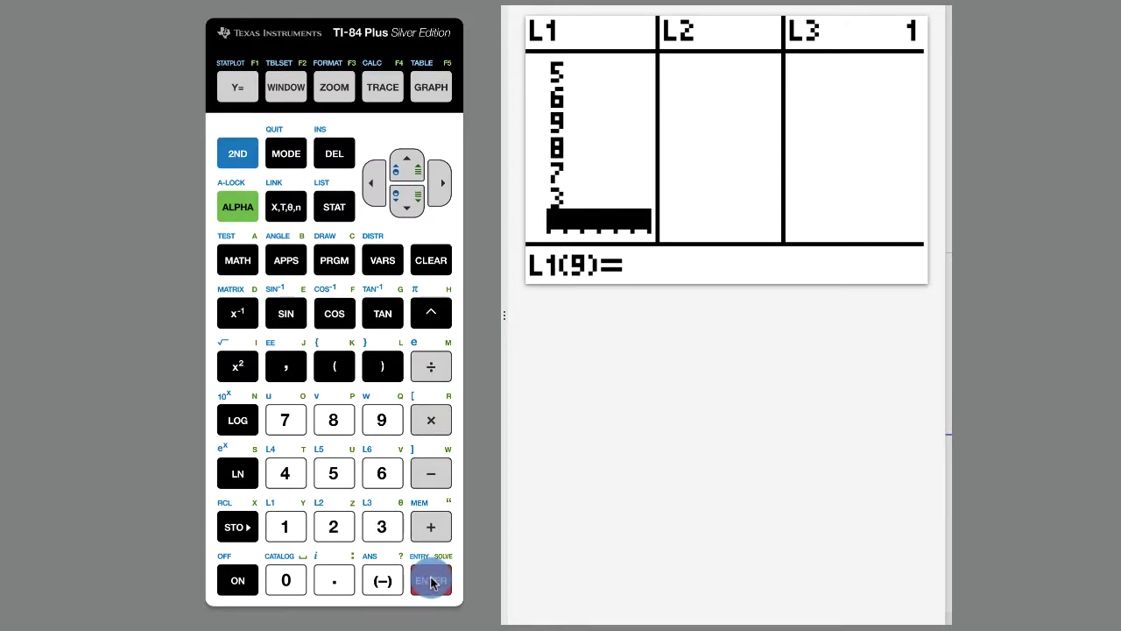
{"action": "left_click", "coordinate": [379, 470]}
{"action": "left_click", "coordinate": [427, 580]}
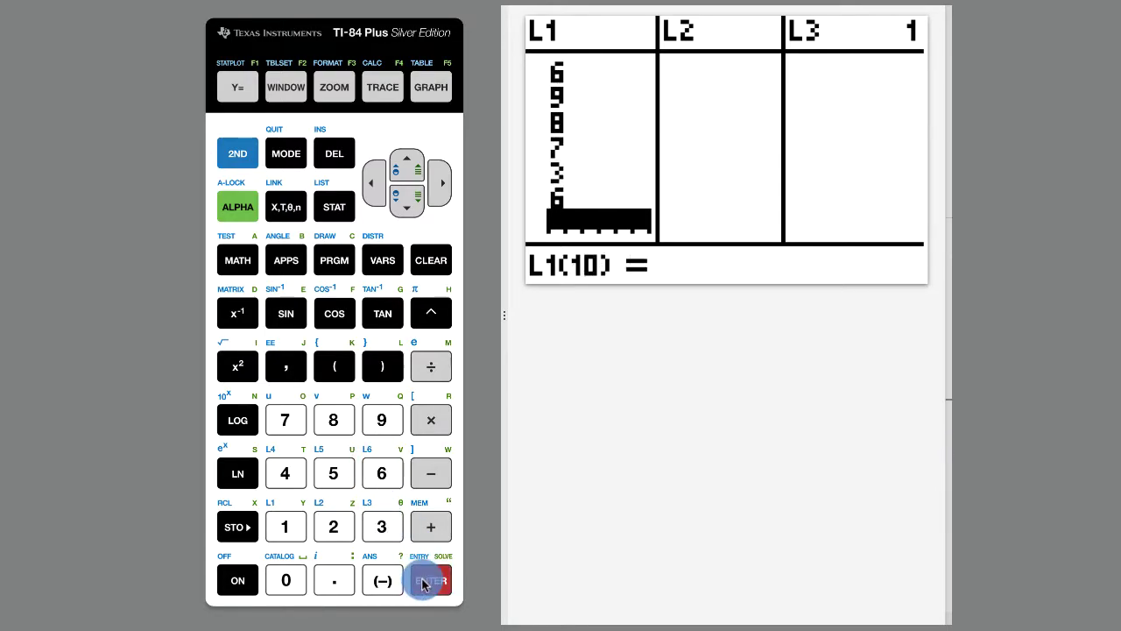
Step: Add 4 as the tenth L1 value and scroll back up to check the entries
{"action": "left_click", "coordinate": [408, 166]}
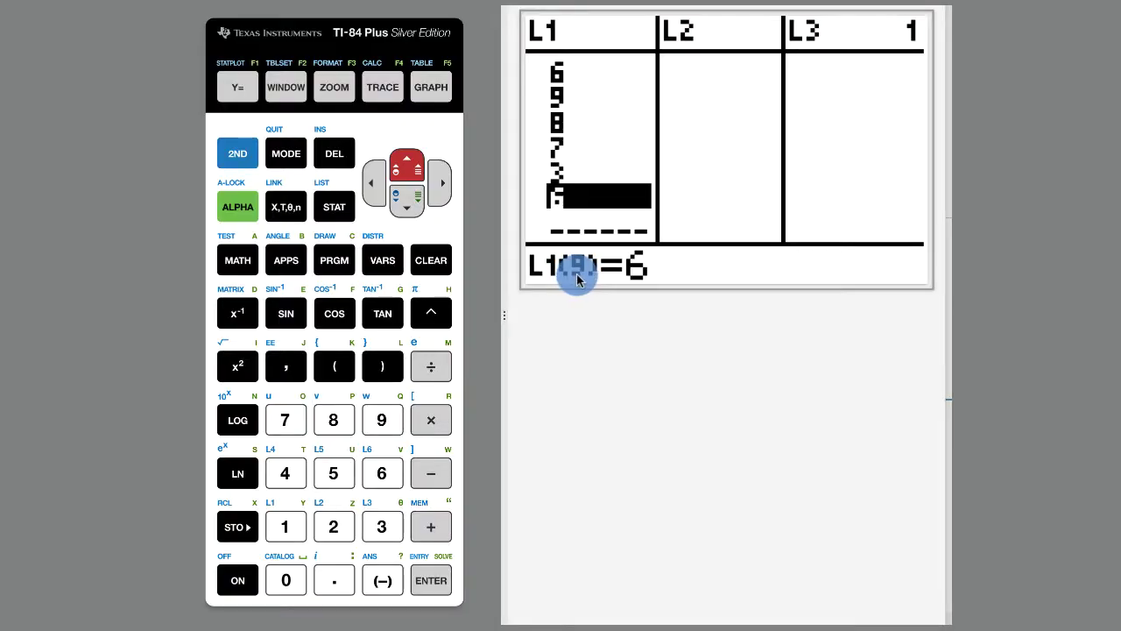
{"action": "left_click", "coordinate": [407, 200]}
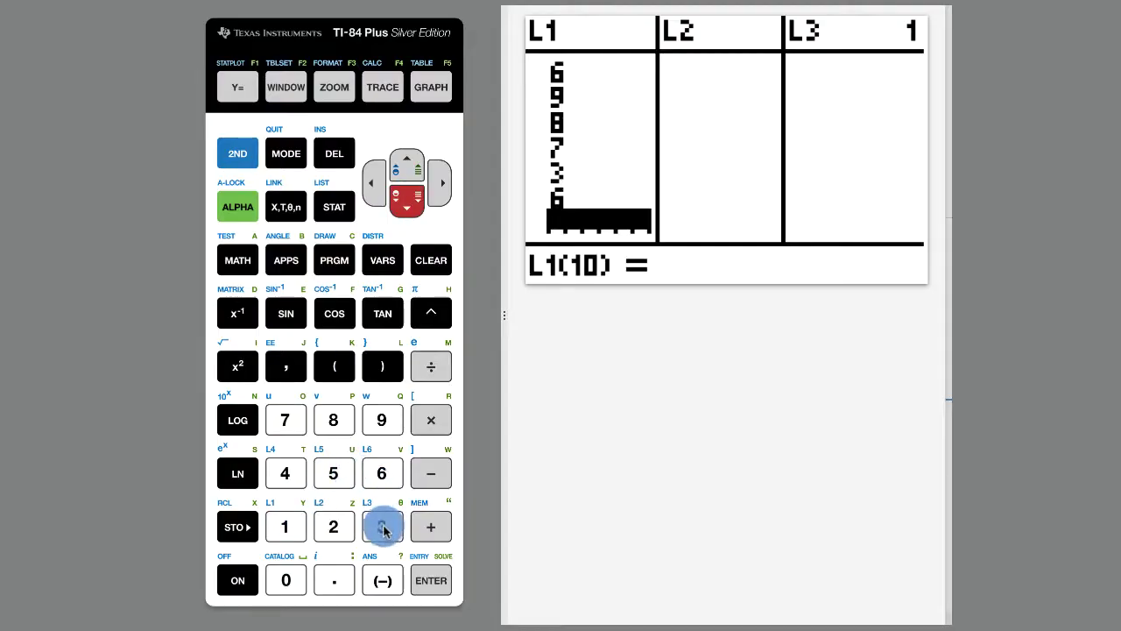
{"action": "left_click", "coordinate": [287, 471]}
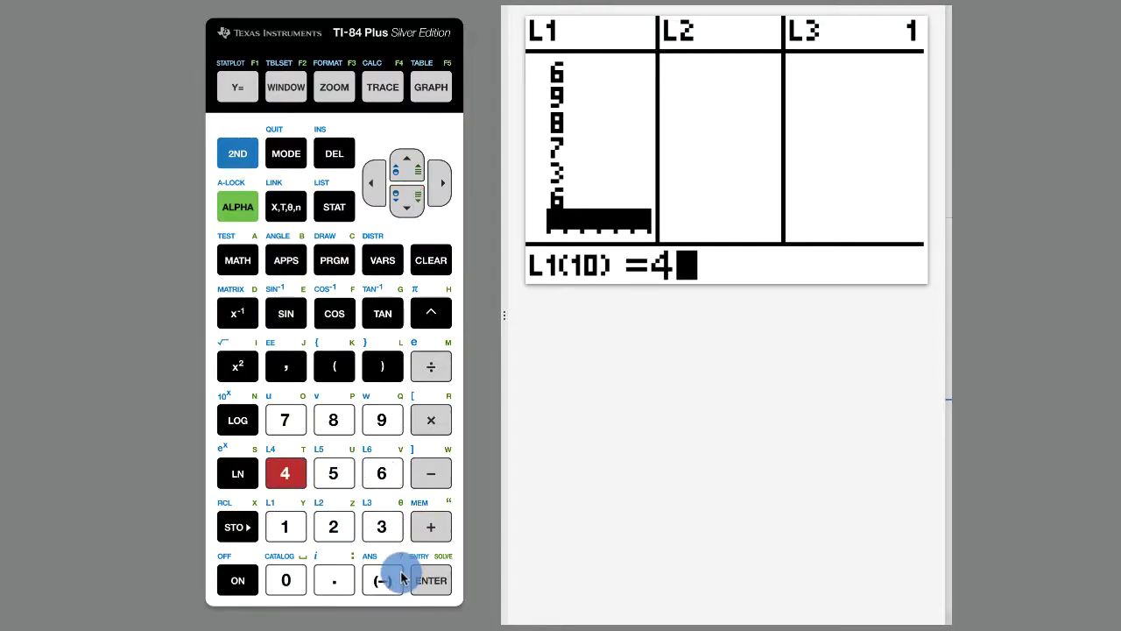
{"action": "left_click", "coordinate": [427, 580]}
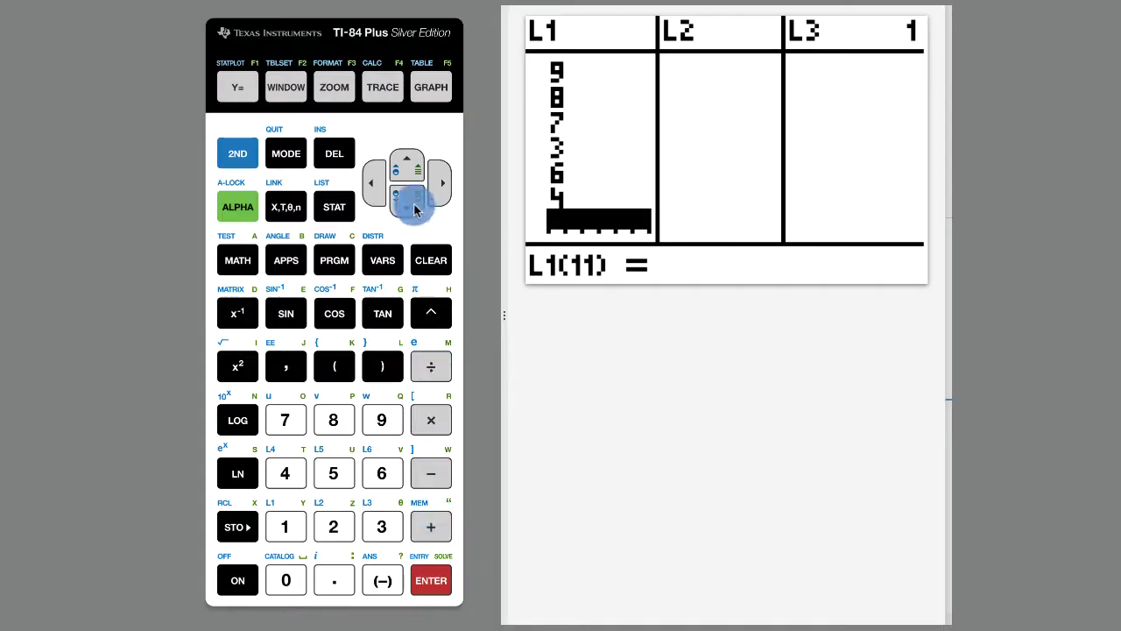
{"action": "left_click", "coordinate": [406, 166]}
{"action": "left_click", "coordinate": [406, 167]}
{"action": "left_click", "coordinate": [243, 151]}
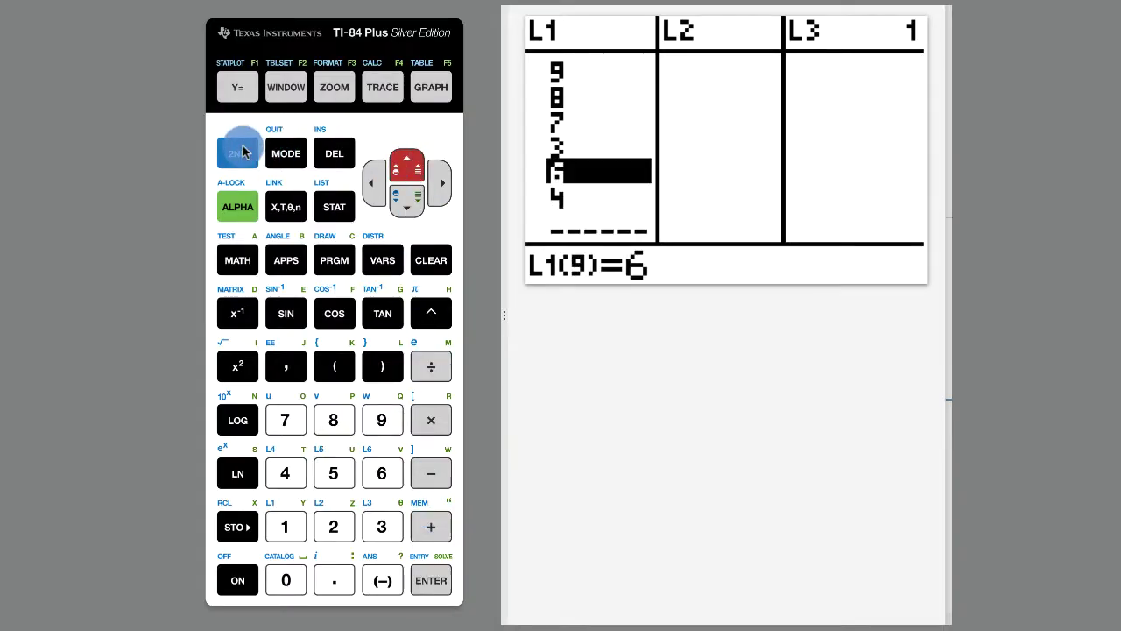
Step: Quit to the home screen and display the contents of L1
{"action": "left_click", "coordinate": [295, 167]}
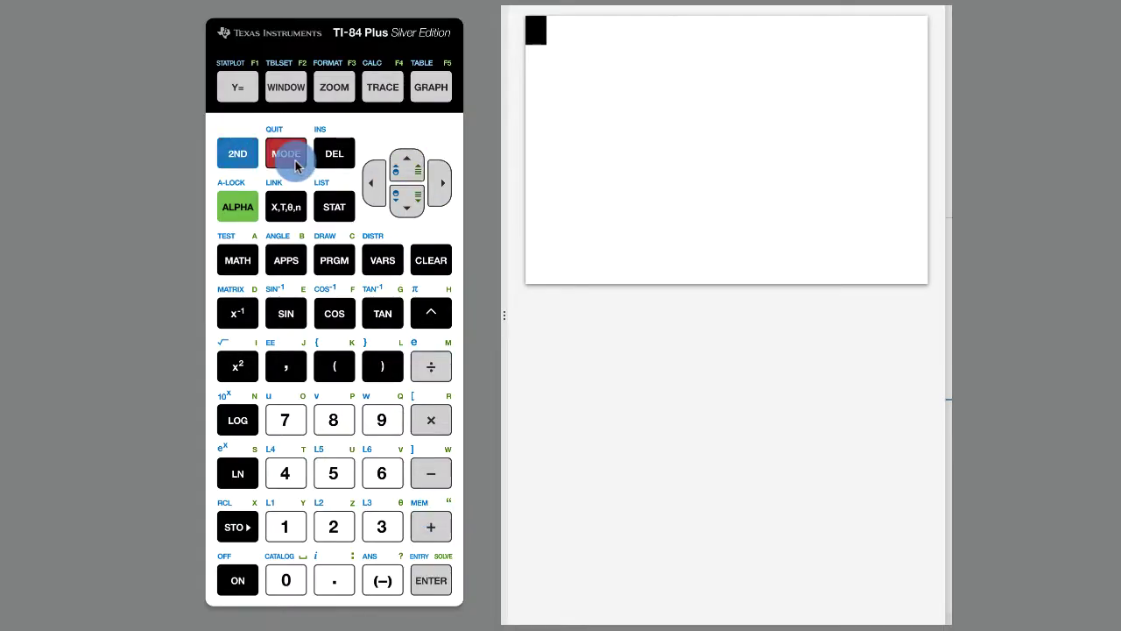
{"action": "left_click", "coordinate": [326, 529]}
{"action": "left_click", "coordinate": [299, 537]}
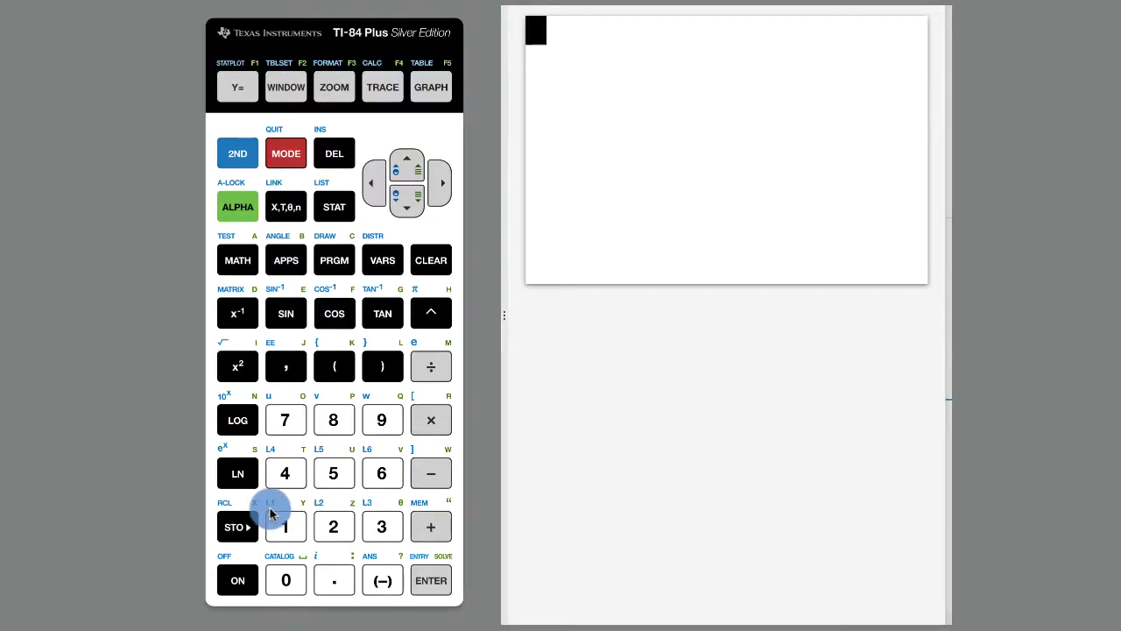
{"action": "left_click", "coordinate": [243, 170]}
{"action": "left_click", "coordinate": [280, 527]}
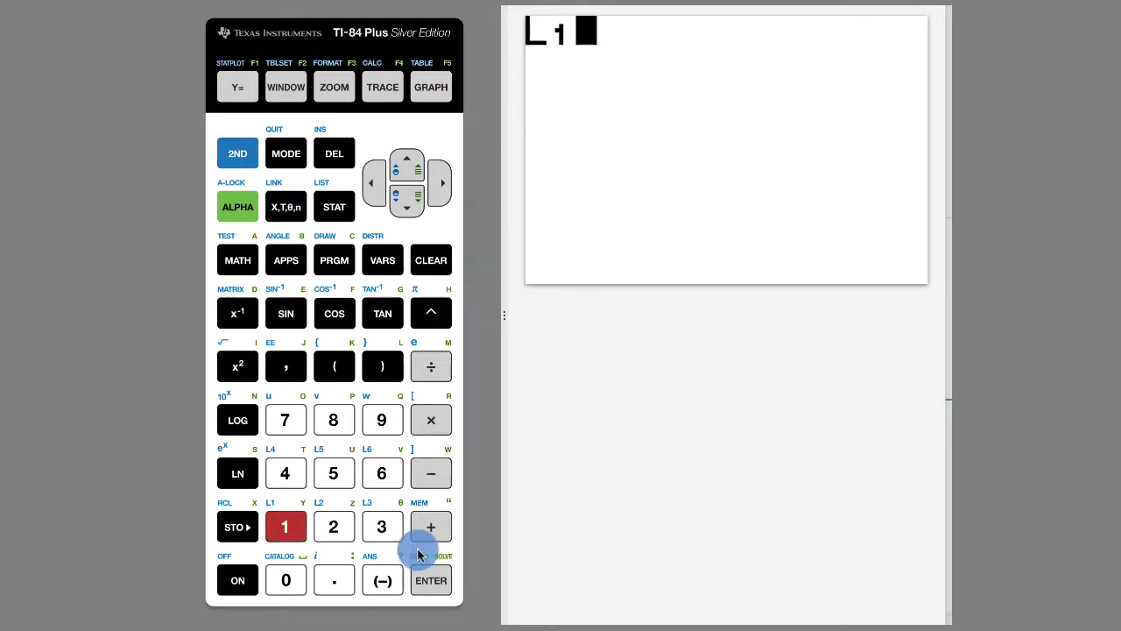
{"action": "left_click", "coordinate": [430, 583]}
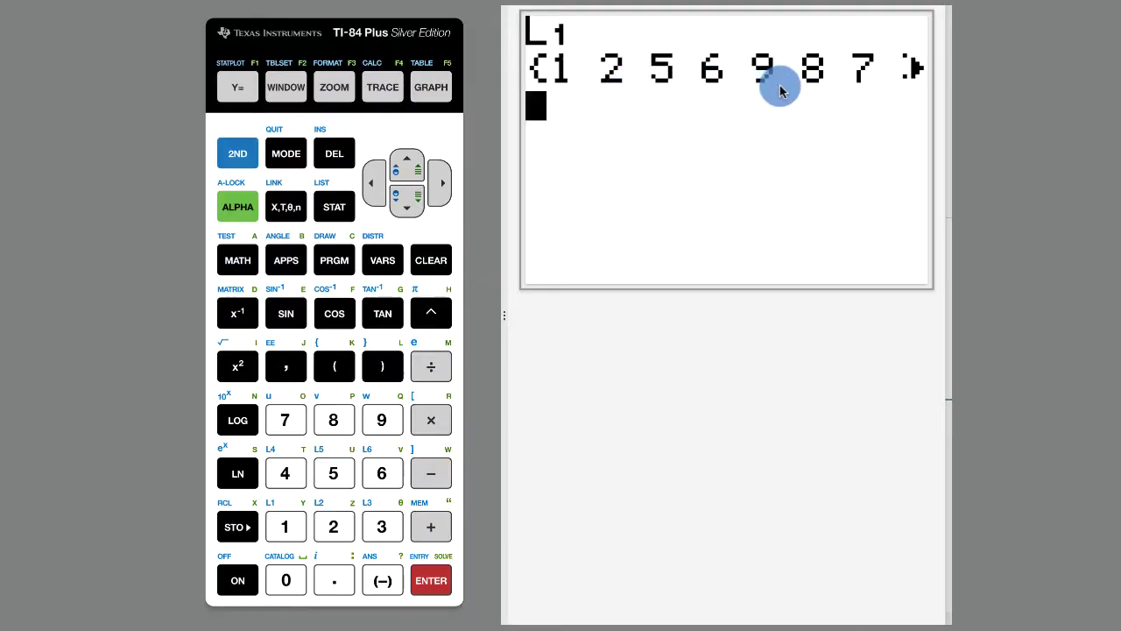
Step: Scroll right and left through all ten L1 values, then clear the home screen
{"action": "left_click", "coordinate": [435, 187]}
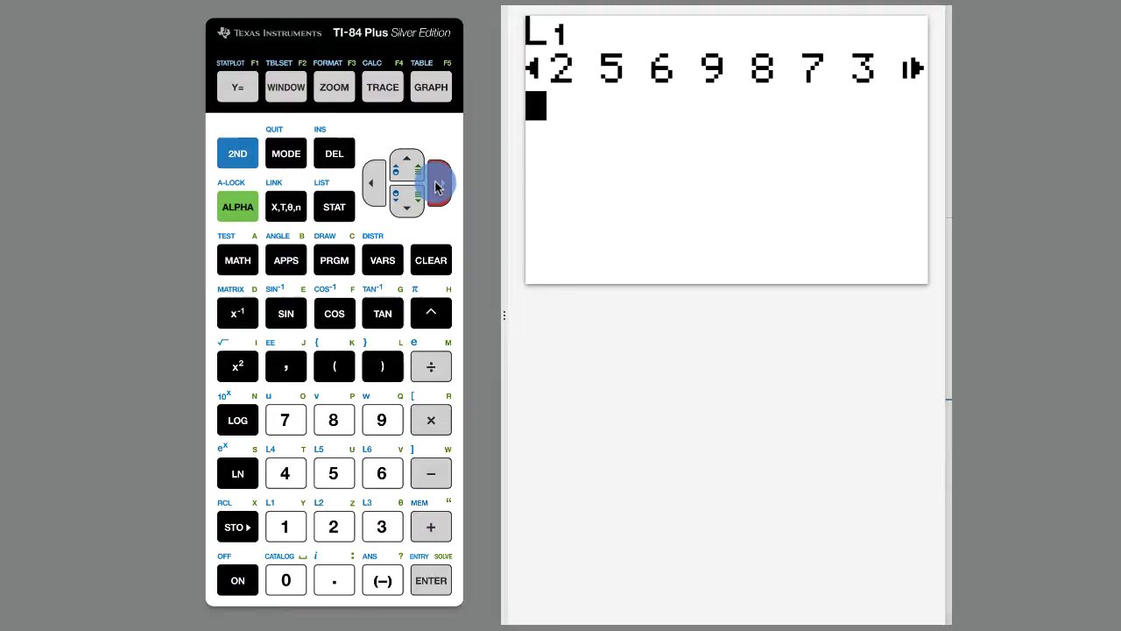
{"action": "left_click", "coordinate": [435, 187]}
{"action": "left_click", "coordinate": [435, 188]}
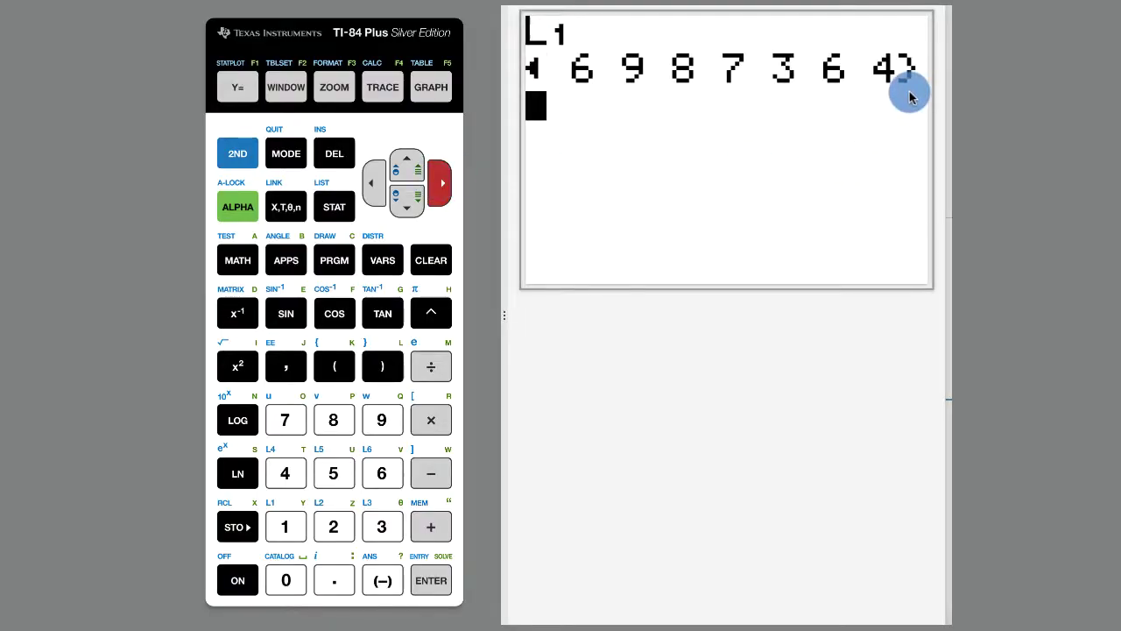
{"action": "left_click", "coordinate": [374, 183]}
{"action": "left_click", "coordinate": [374, 183]}
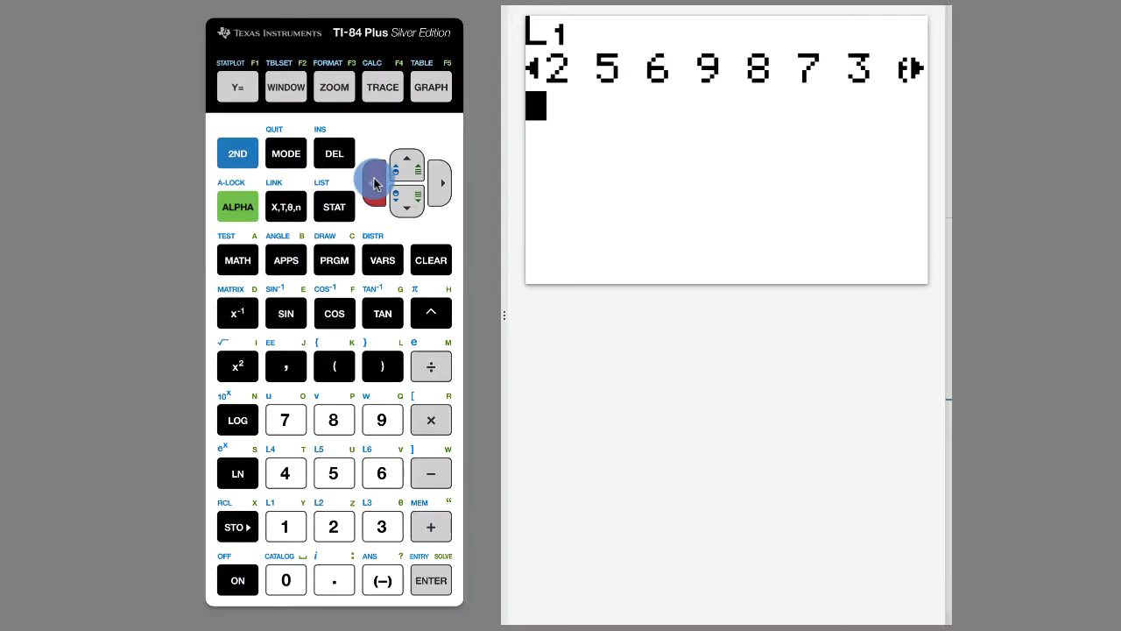
{"action": "left_click", "coordinate": [374, 183]}
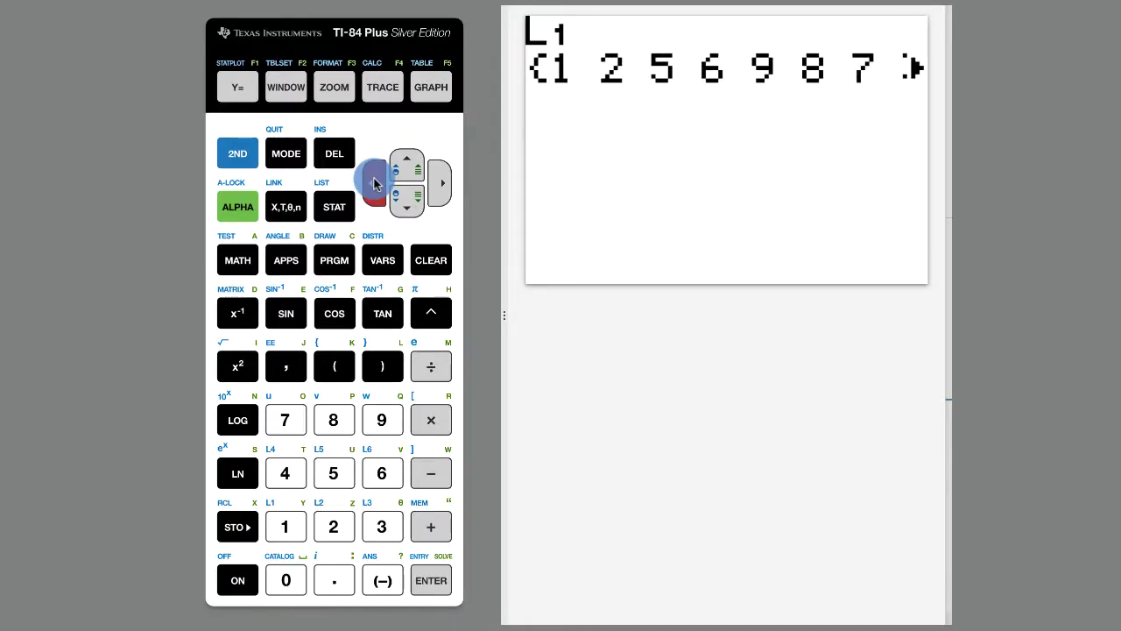
{"action": "left_click", "coordinate": [431, 261]}
Step: Choose 1-Var Stats from STAT CALC with List L1, an empty FreqList, and Calculate selected
{"action": "left_click", "coordinate": [603, 171]}
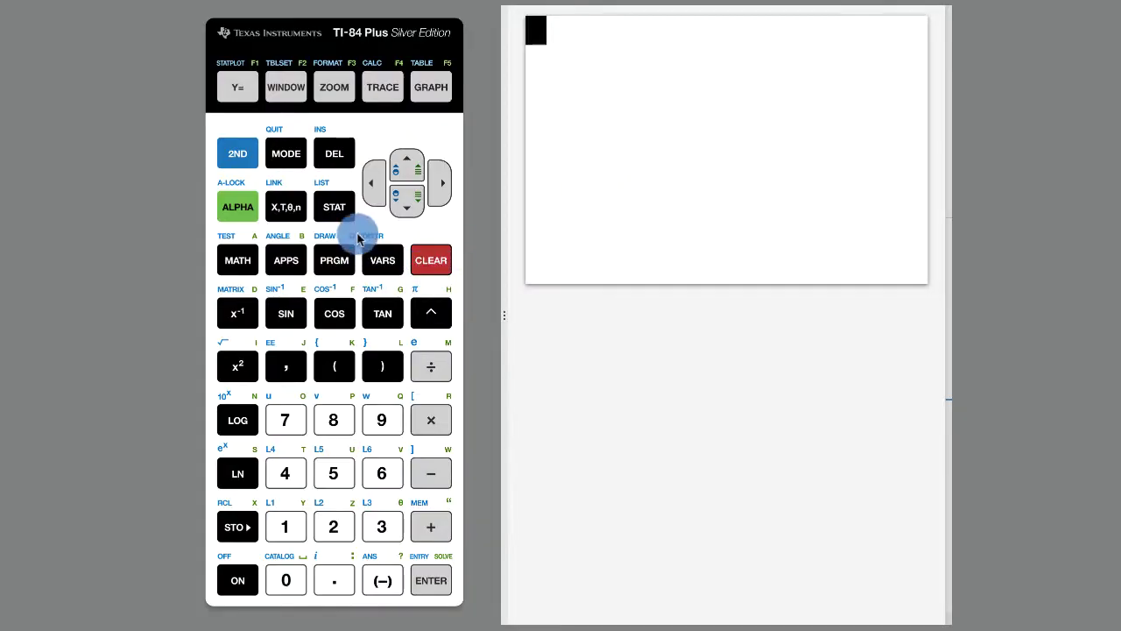
{"action": "left_click", "coordinate": [338, 213]}
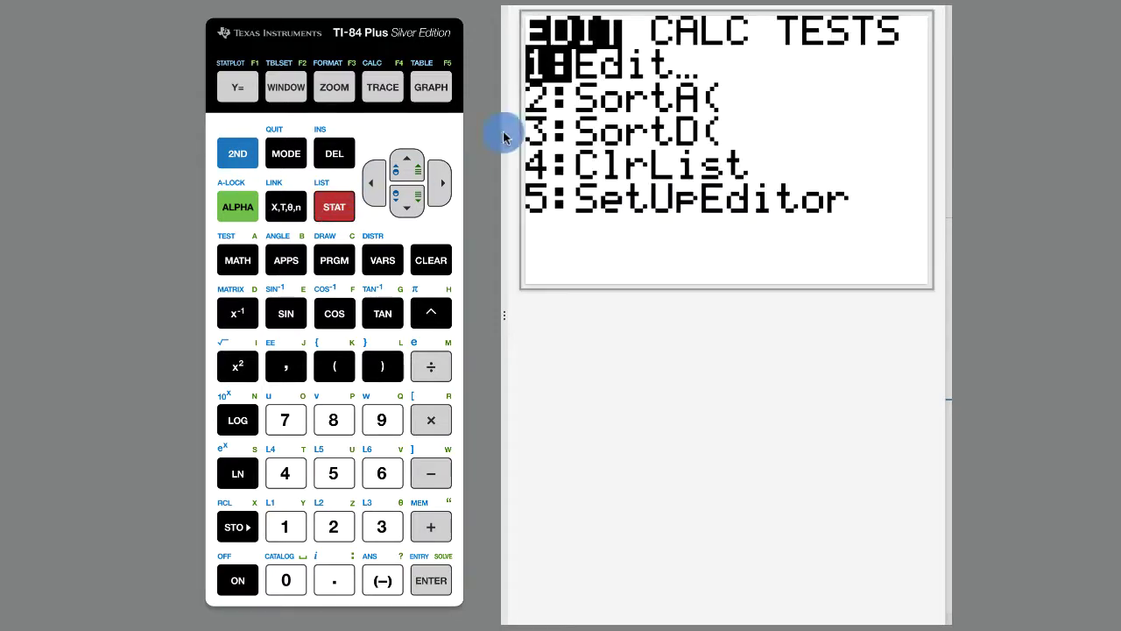
{"action": "left_click", "coordinate": [442, 183]}
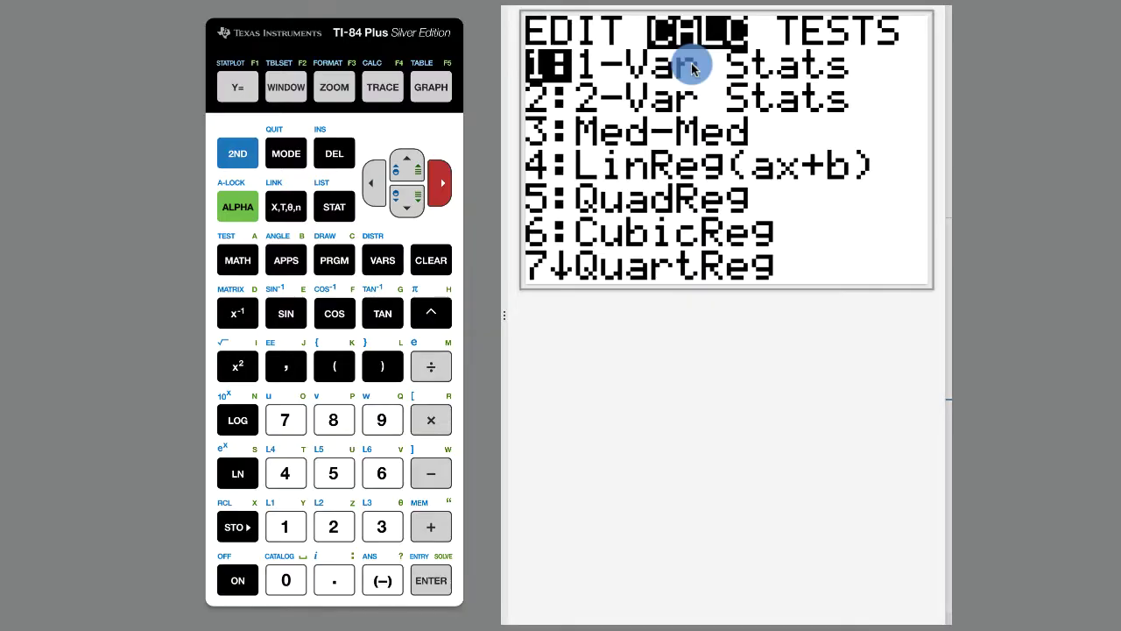
{"action": "left_click", "coordinate": [436, 582]}
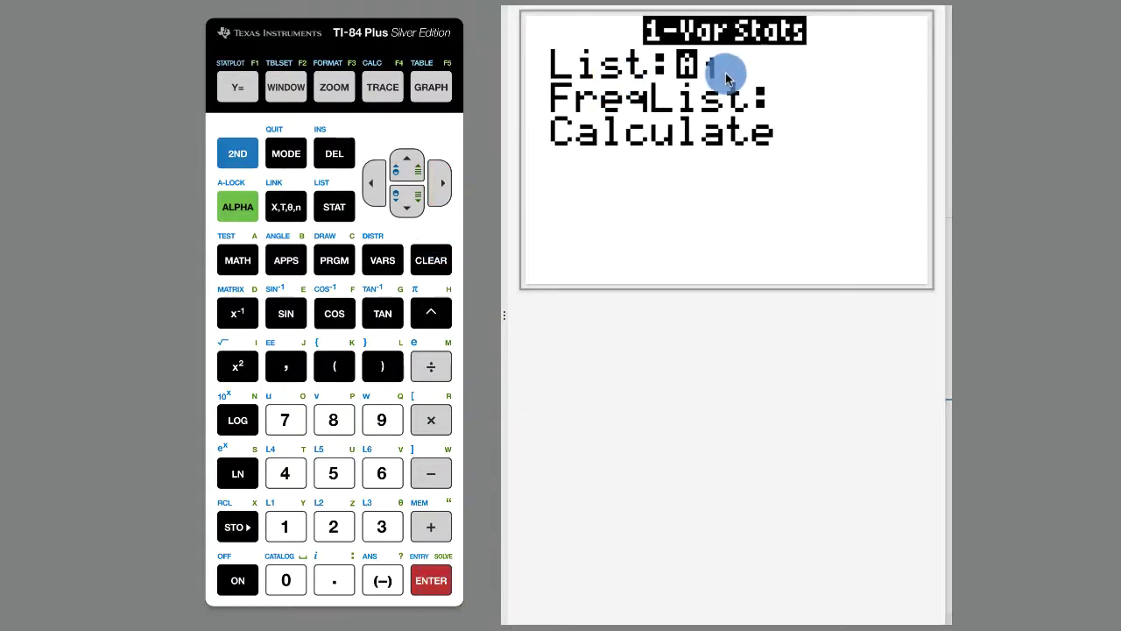
{"action": "left_click", "coordinate": [412, 199]}
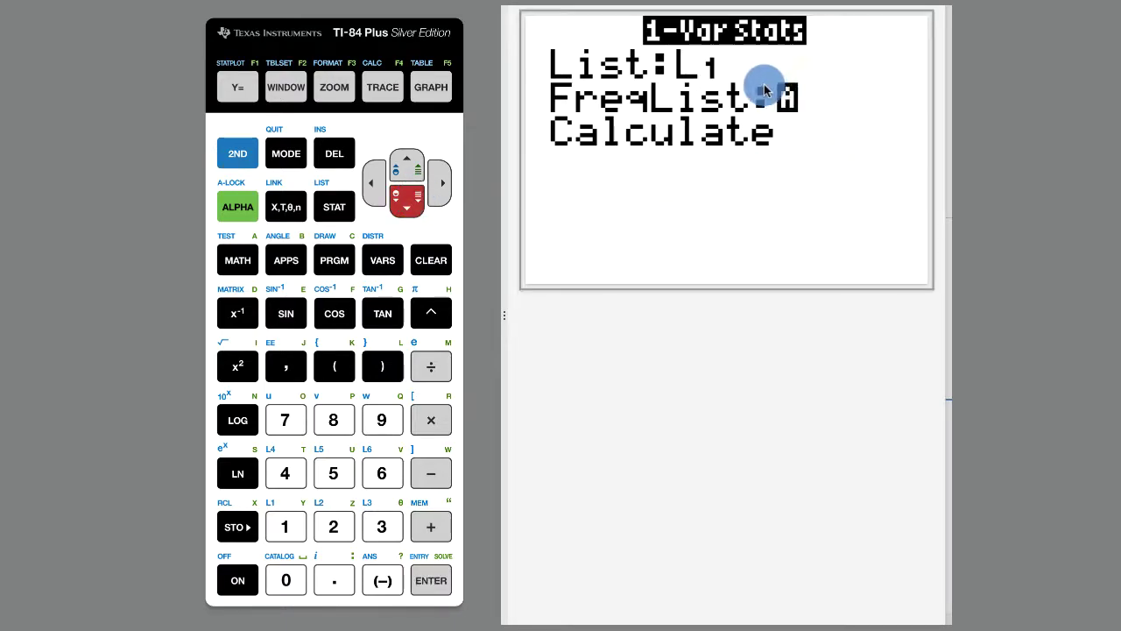
{"action": "left_click", "coordinate": [404, 202]}
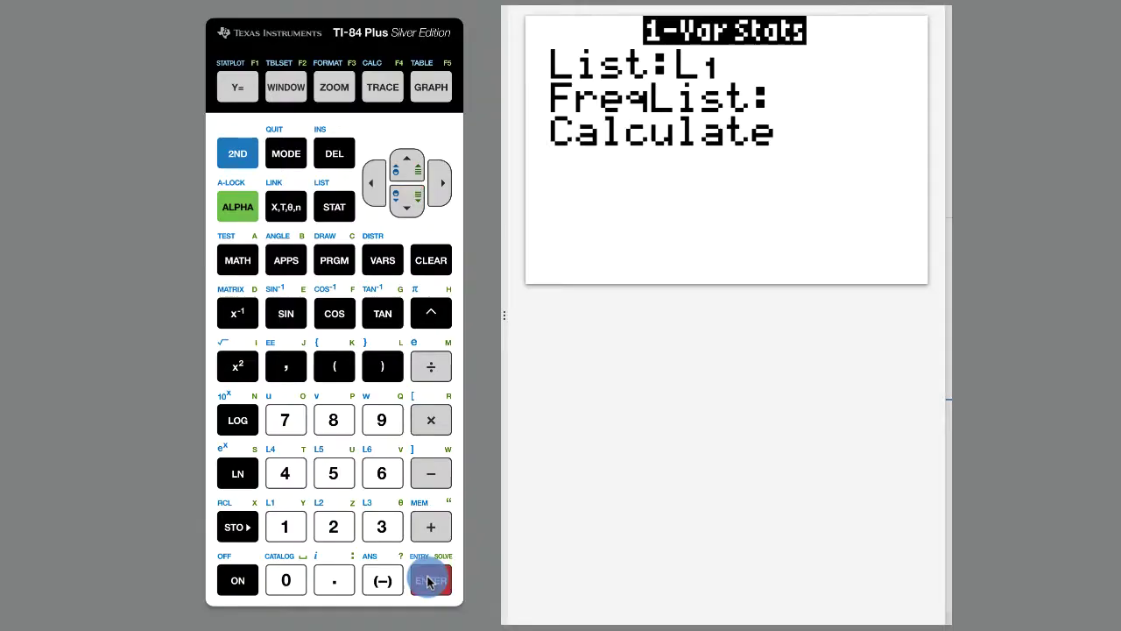
Step: Run 1-Var Stats on L1 and scroll down through median 5.5 to maxX 9
{"action": "left_click", "coordinate": [427, 581]}
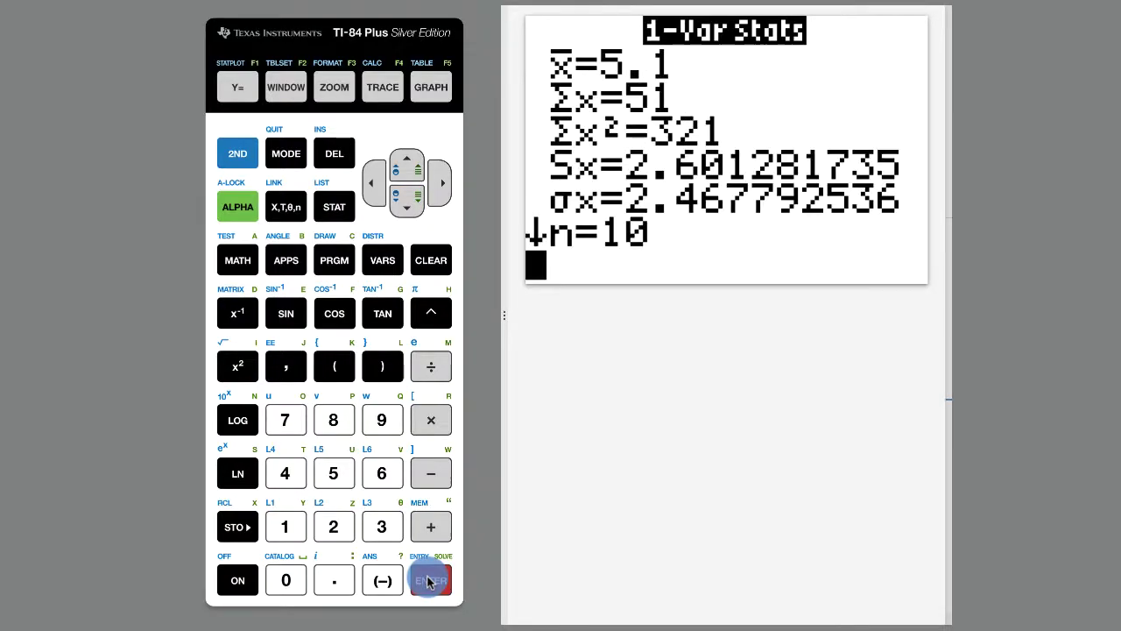
{"action": "left_click", "coordinate": [406, 169]}
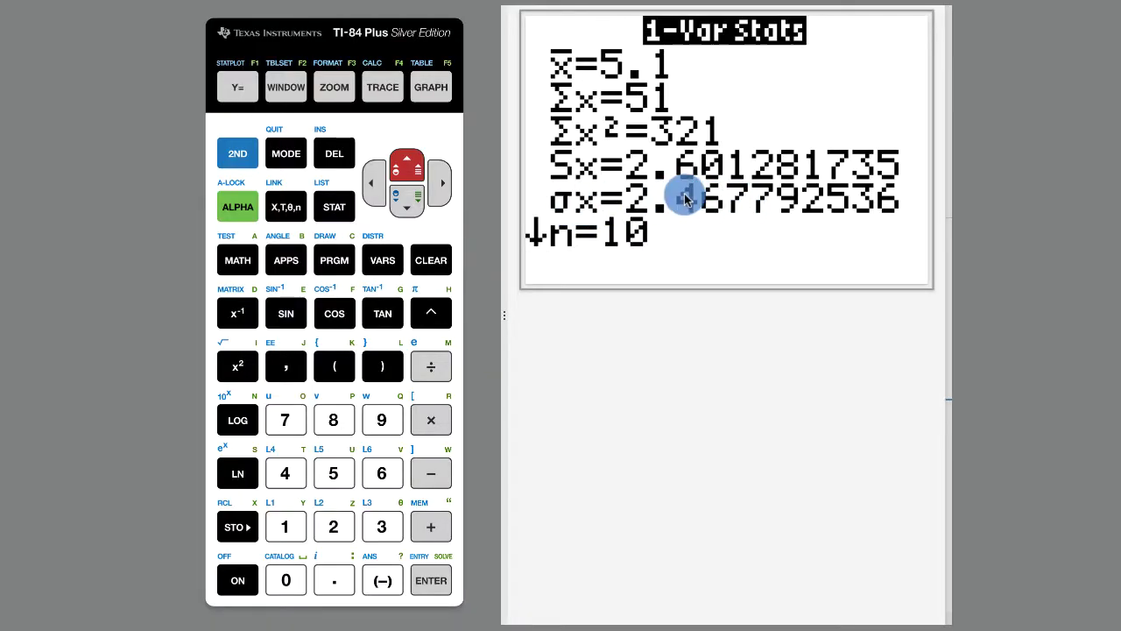
{"action": "left_click", "coordinate": [405, 200]}
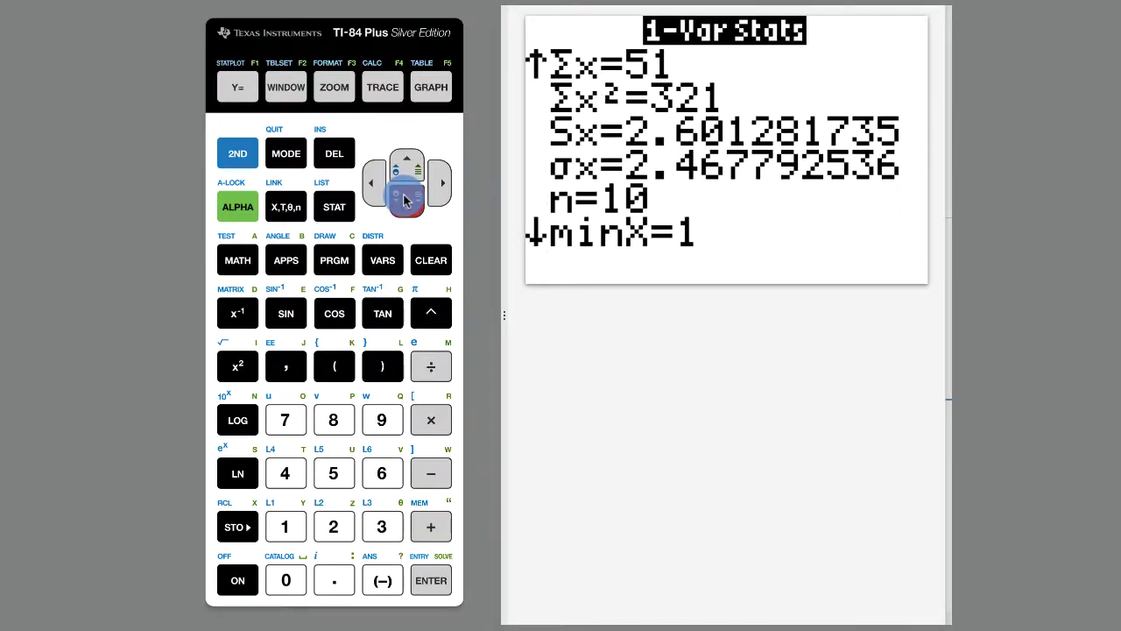
{"action": "left_click", "coordinate": [405, 200]}
{"action": "left_click", "coordinate": [404, 200]}
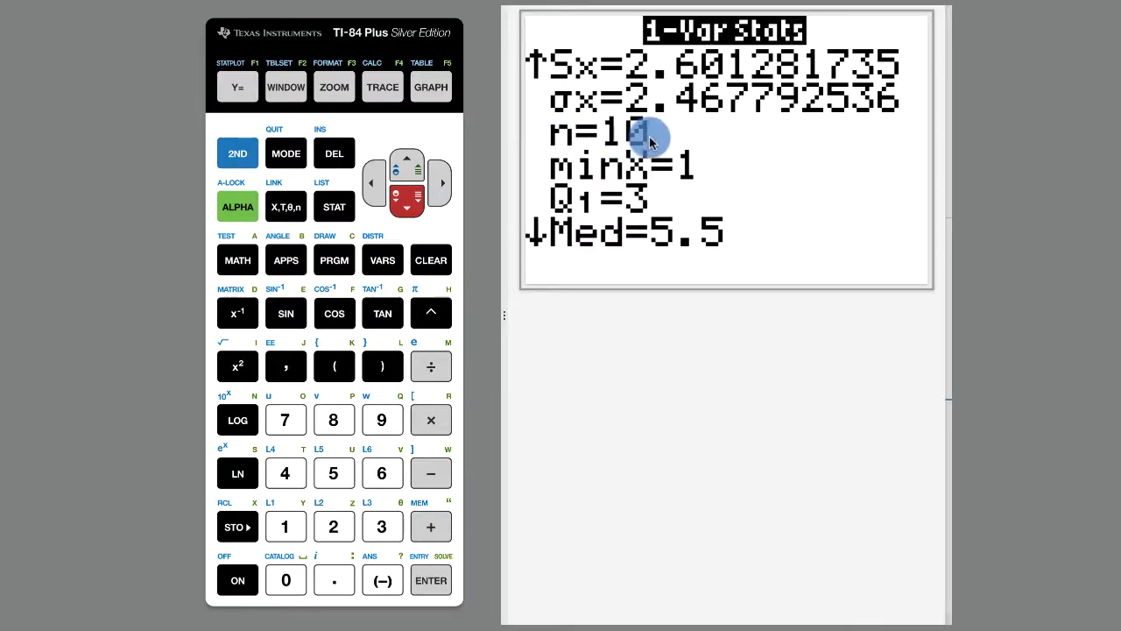
{"action": "left_click", "coordinate": [406, 202]}
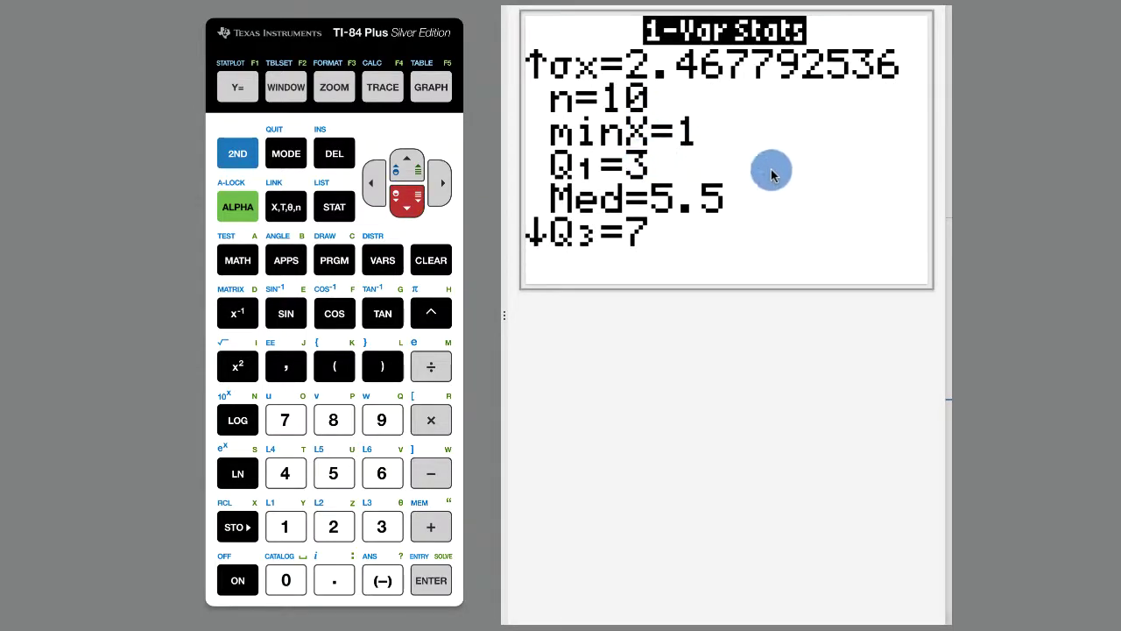
{"action": "left_click", "coordinate": [406, 203]}
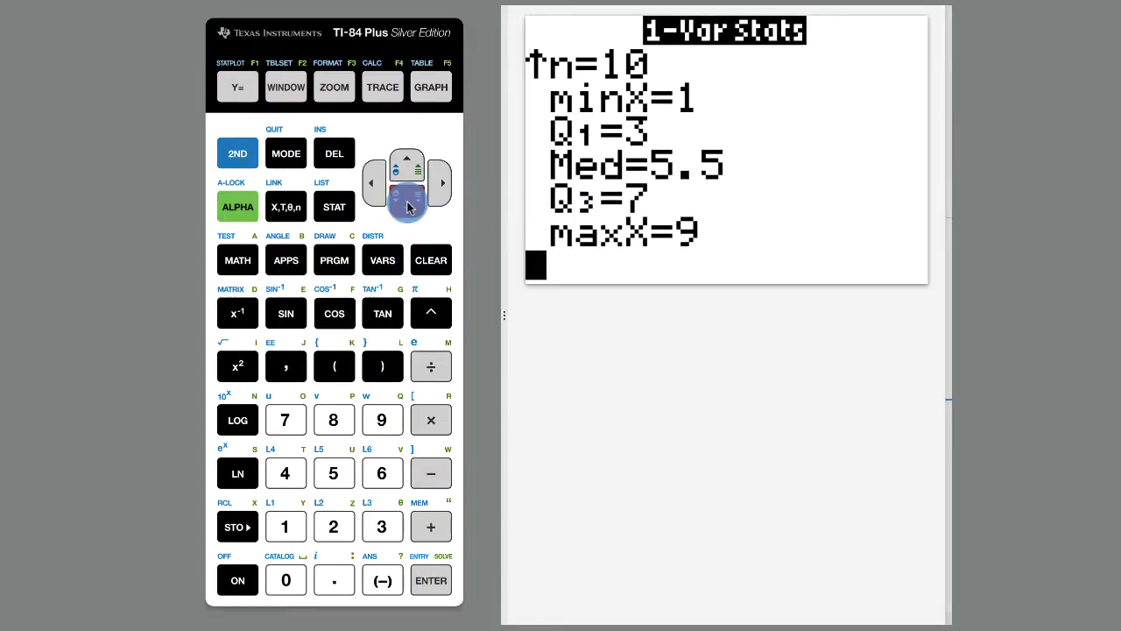
Step: Scroll the results back up to the mean 5.1 at the top
{"action": "left_click", "coordinate": [646, 251]}
{"action": "left_click", "coordinate": [406, 169]}
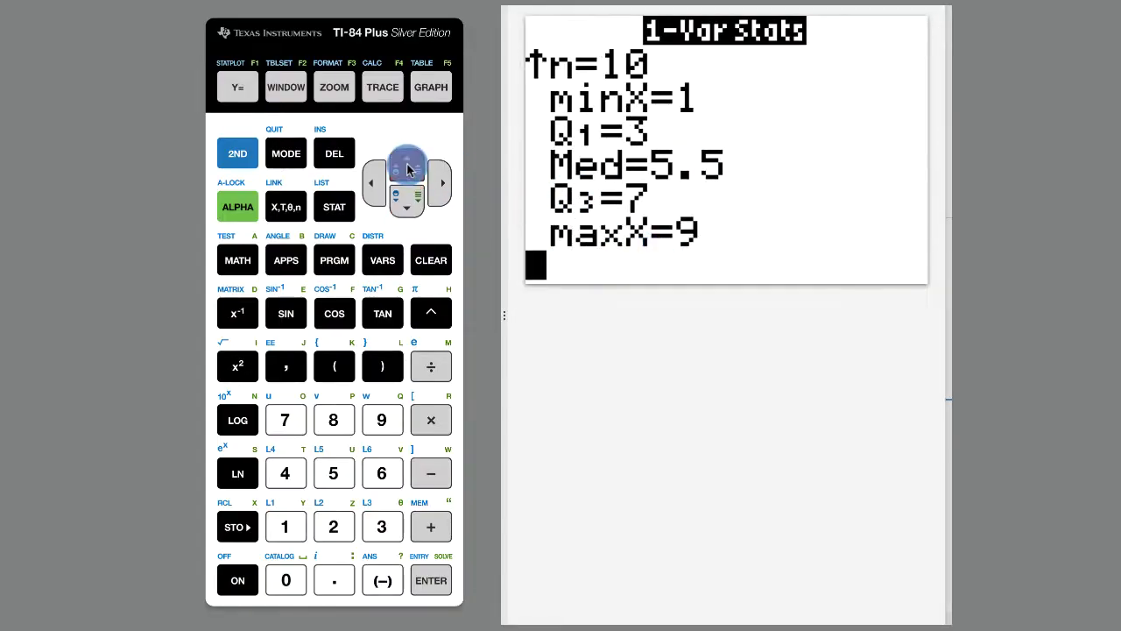
{"action": "left_click", "coordinate": [406, 169]}
{"action": "left_click", "coordinate": [406, 169]}
{"action": "left_click", "coordinate": [407, 169]}
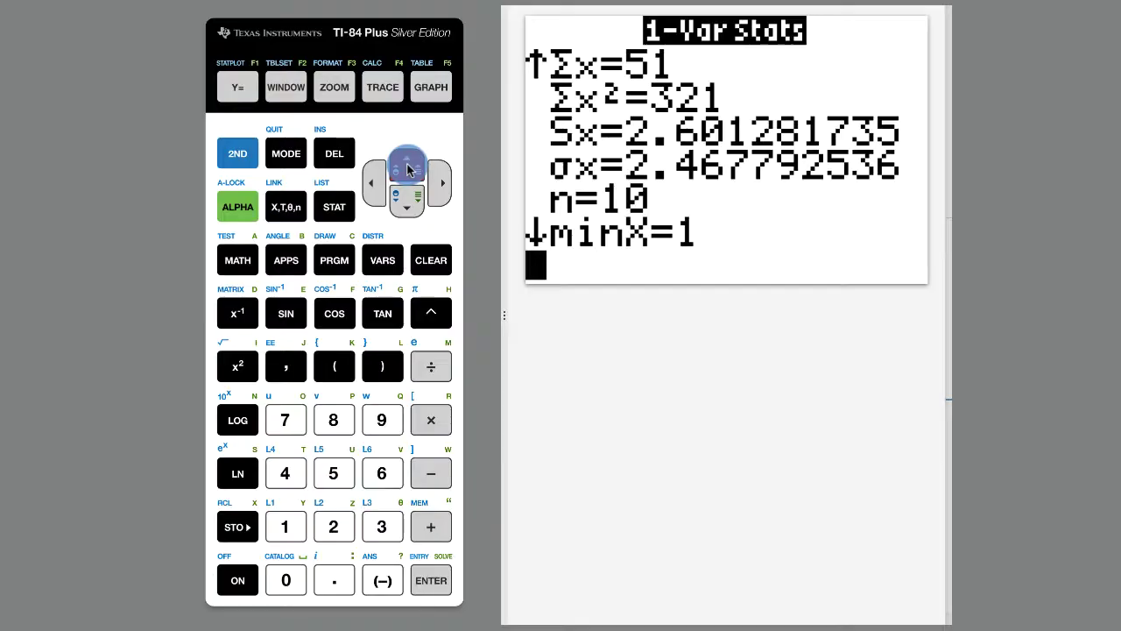
{"action": "left_click", "coordinate": [406, 169]}
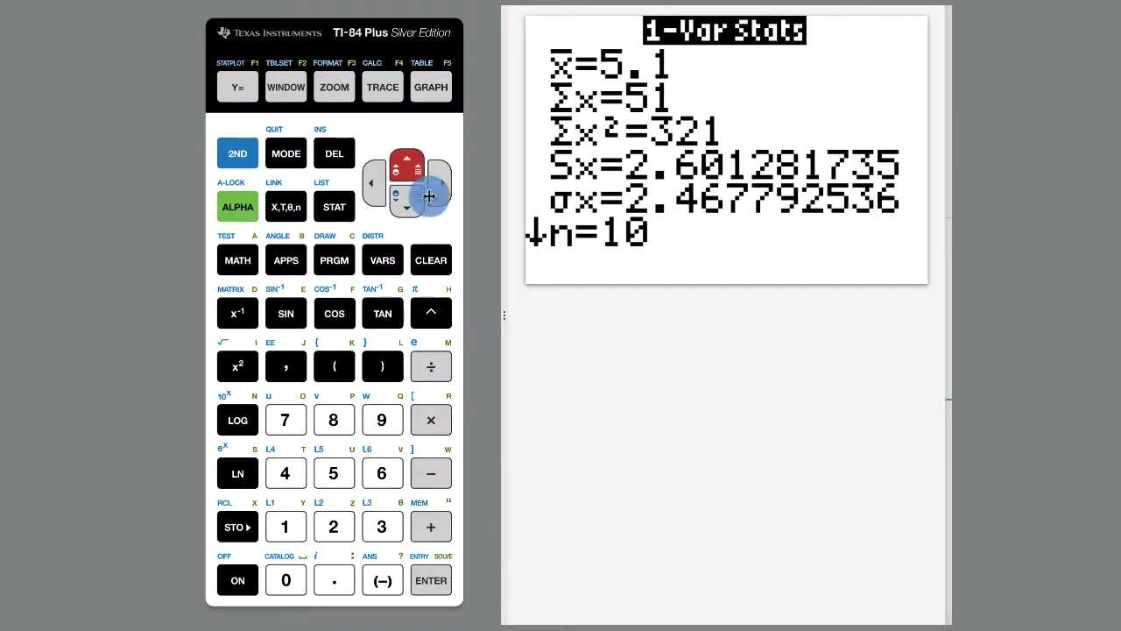
{"action": "left_click", "coordinate": [332, 209]}
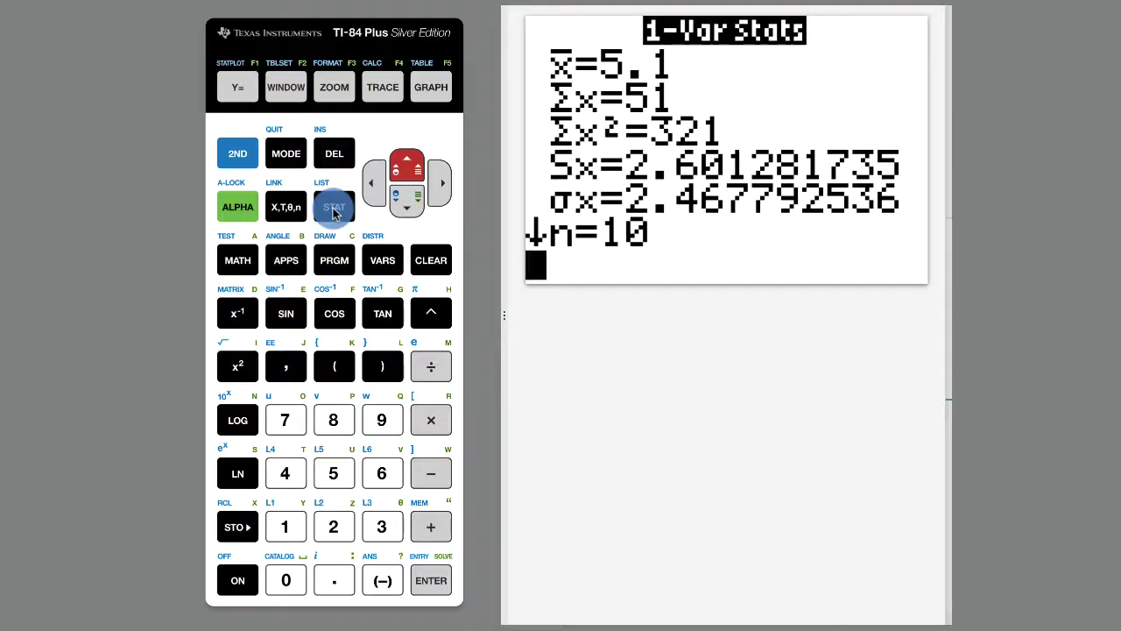
Step: Clear the results, reopen the list editor, and change L1(4) from 6 to 7
{"action": "left_click", "coordinate": [429, 259]}
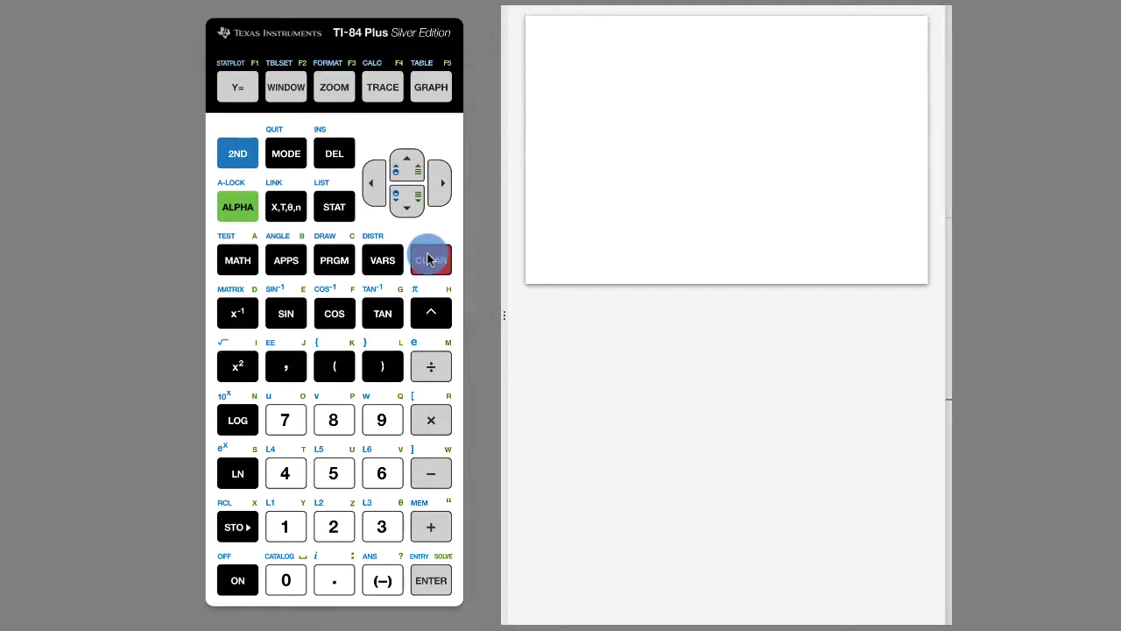
{"action": "left_click", "coordinate": [332, 208]}
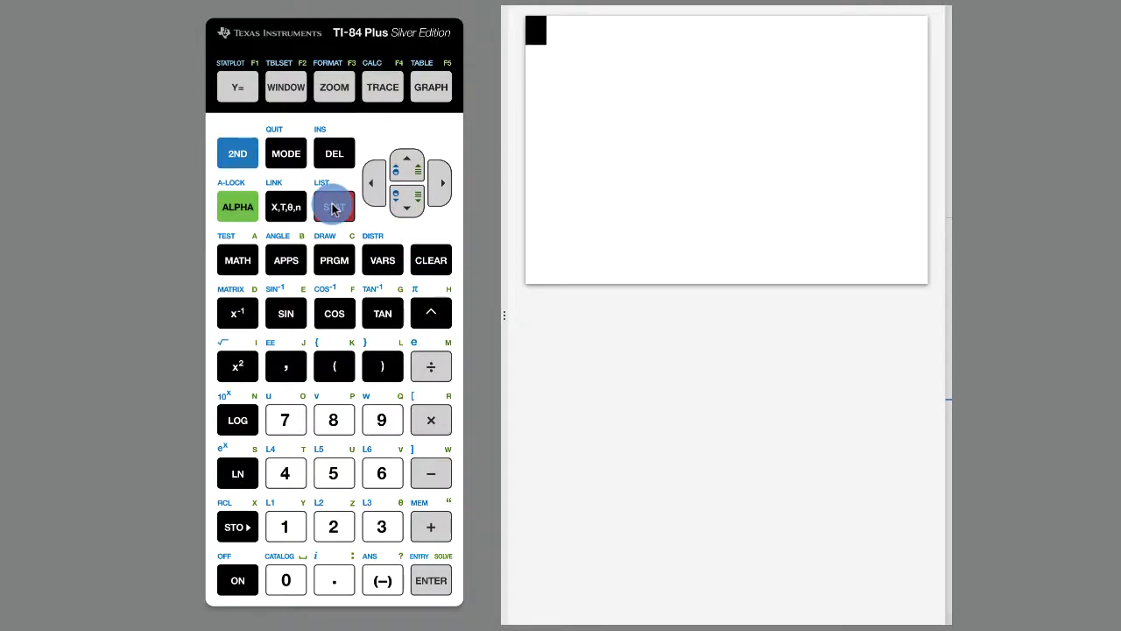
{"action": "left_click", "coordinate": [431, 574]}
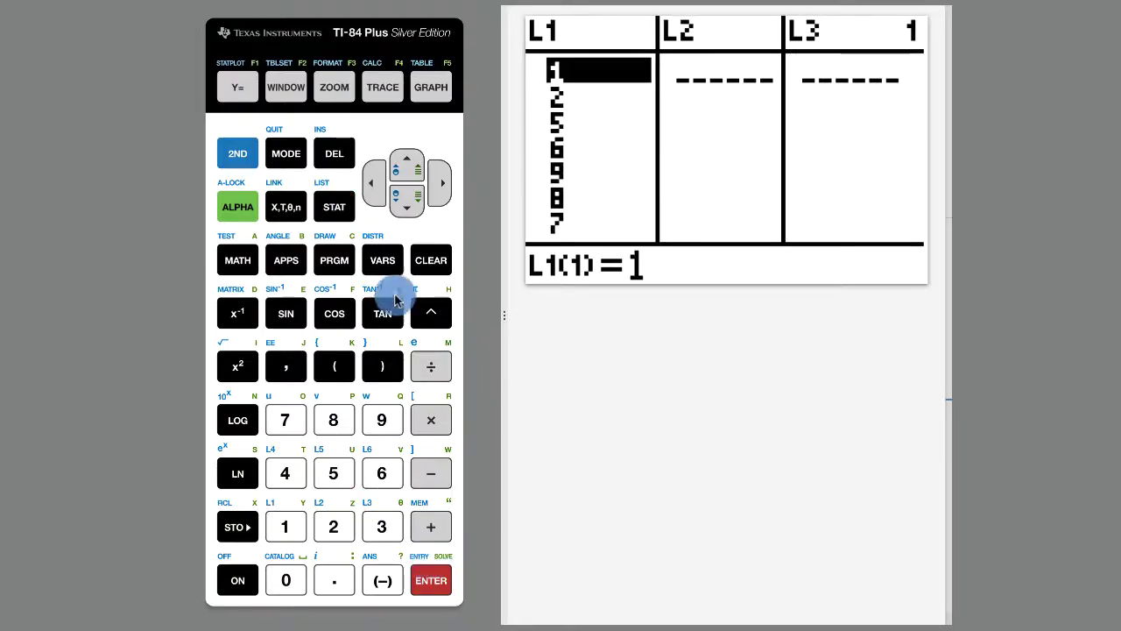
{"action": "left_click", "coordinate": [408, 203]}
{"action": "left_click", "coordinate": [408, 201]}
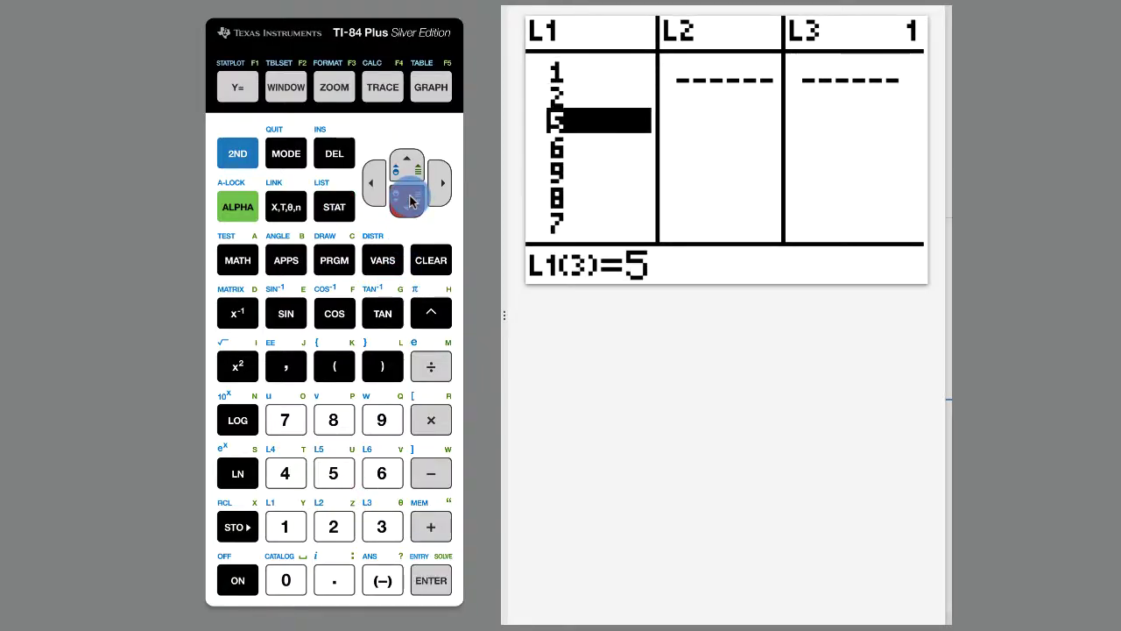
{"action": "left_click", "coordinate": [408, 202]}
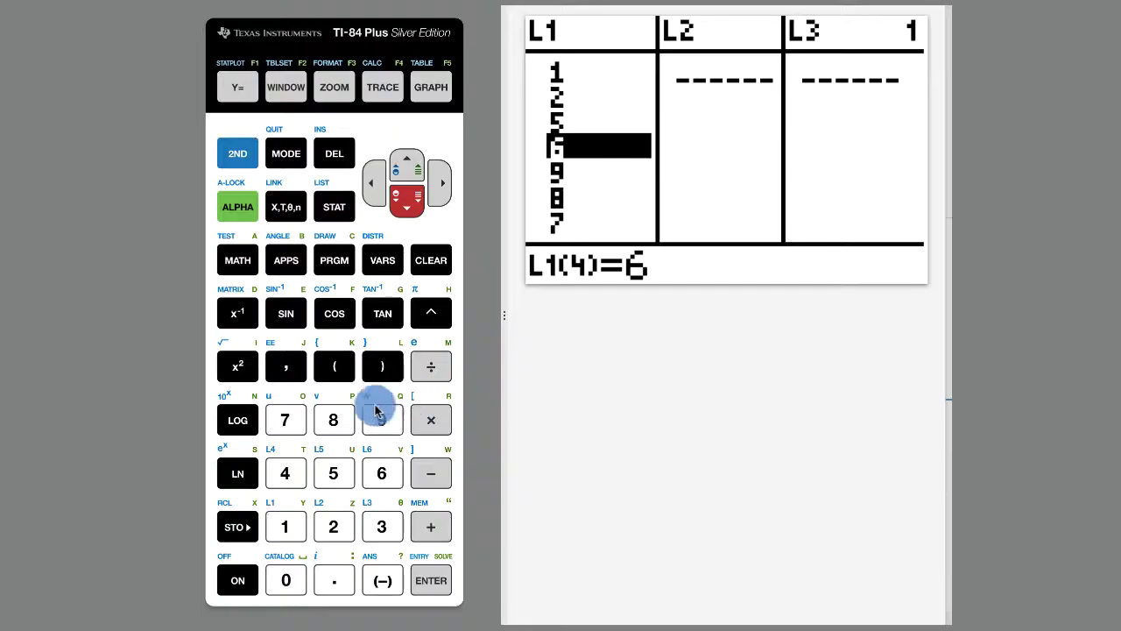
{"action": "left_click", "coordinate": [290, 424]}
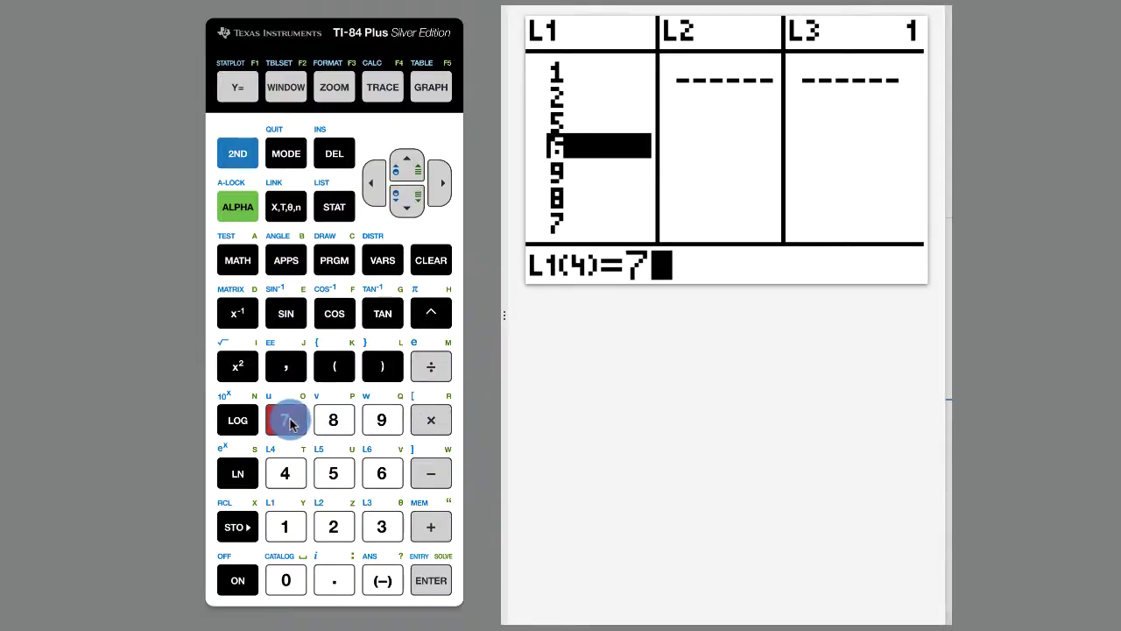
{"action": "left_click", "coordinate": [431, 577]}
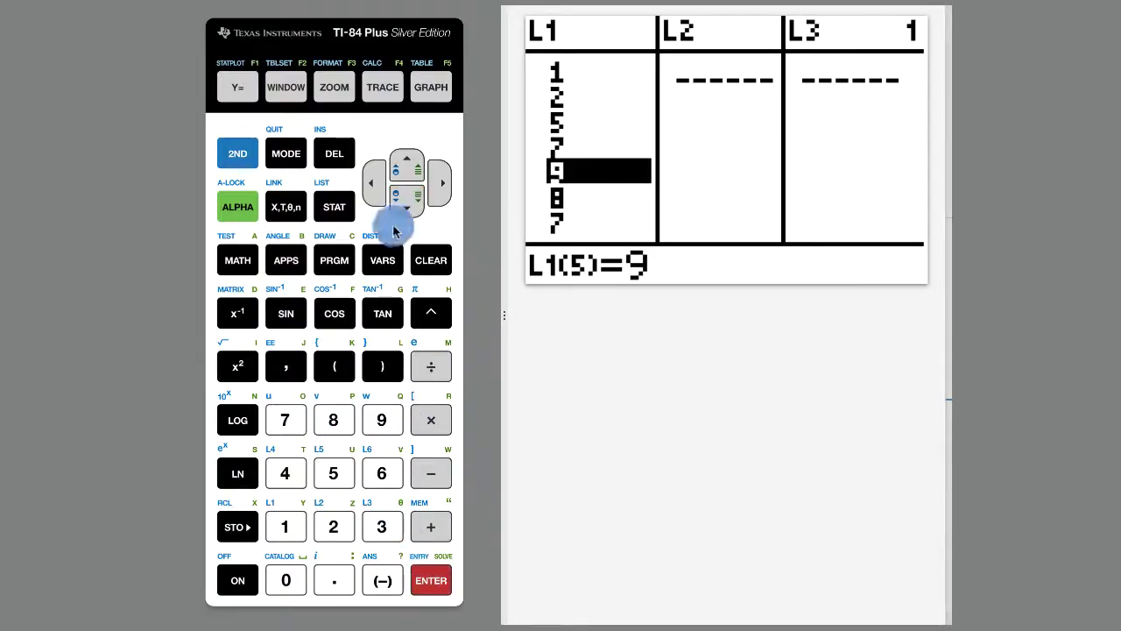
Step: Scroll up and down through L1 to review the updated values
{"action": "left_click", "coordinate": [408, 164]}
{"action": "left_click", "coordinate": [412, 165]}
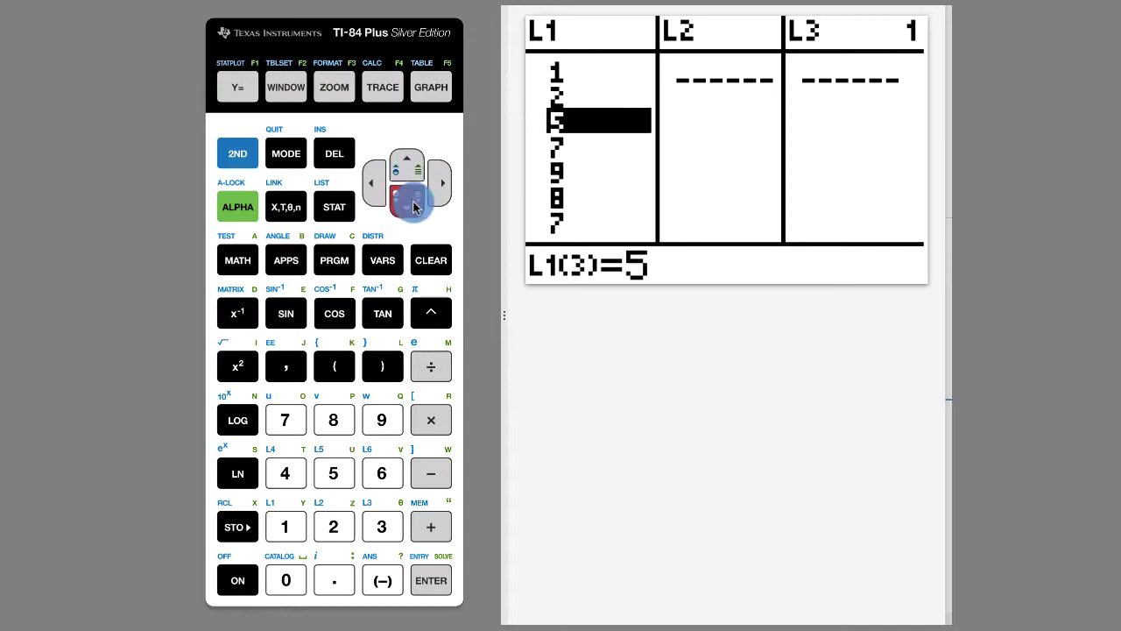
{"action": "left_click", "coordinate": [409, 200]}
{"action": "left_click", "coordinate": [410, 201]}
{"action": "left_click", "coordinate": [413, 204]}
{"action": "left_click", "coordinate": [413, 204]}
{"action": "left_click", "coordinate": [413, 204]}
{"action": "left_click", "coordinate": [413, 204]}
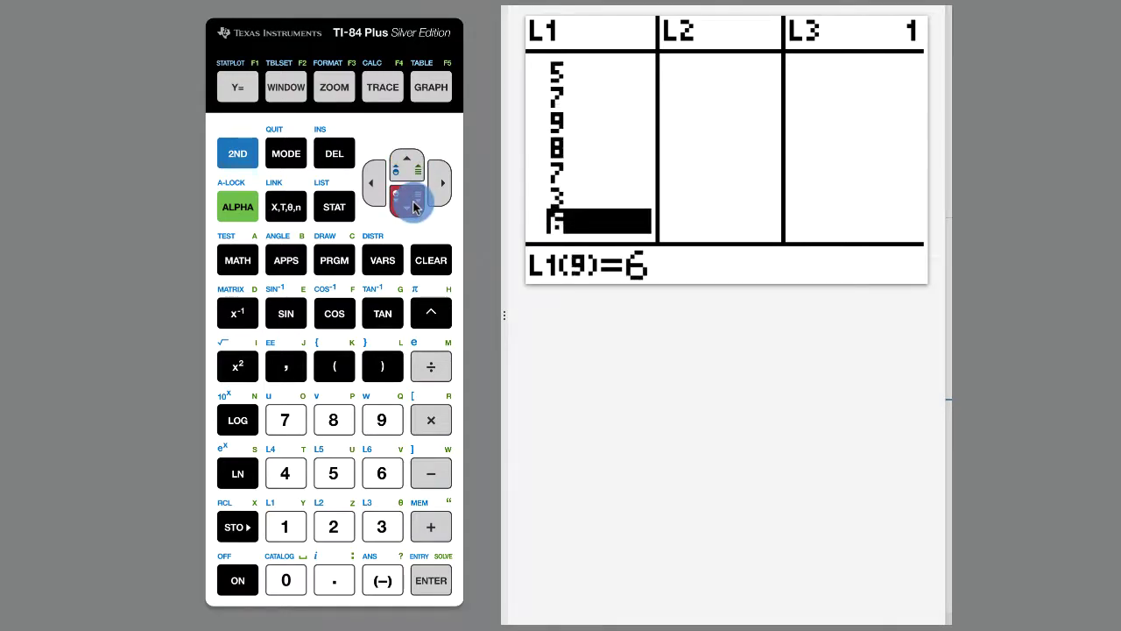